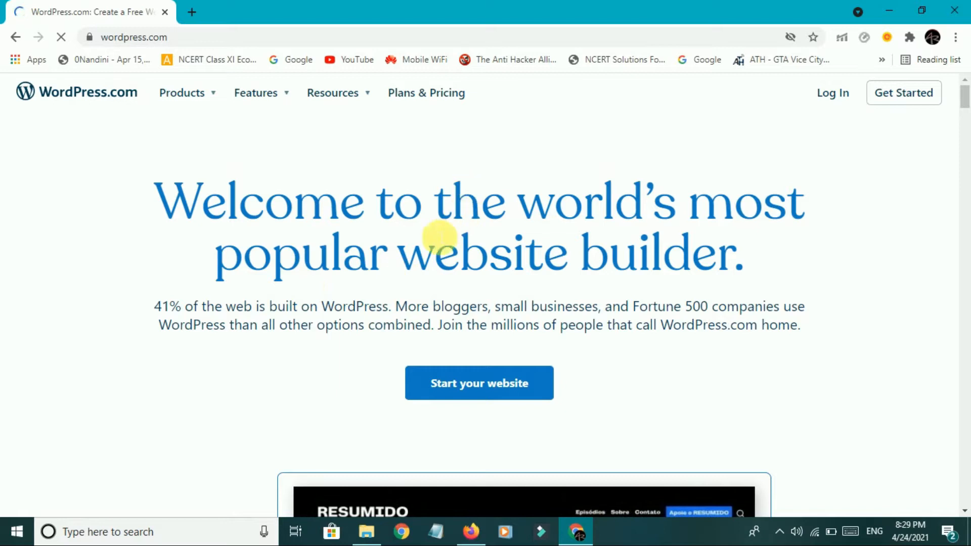
Start building a new website from the WordPress.com landing page.
scroll(456, 270, down, 3)
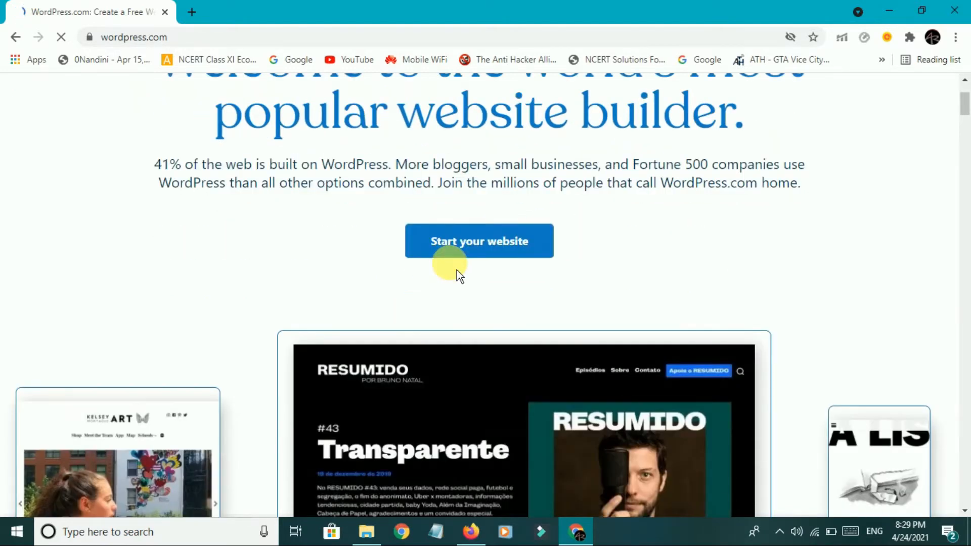
scroll(457, 270, down, 5)
scroll(456, 270, down, 8)
scroll(457, 270, up, 6)
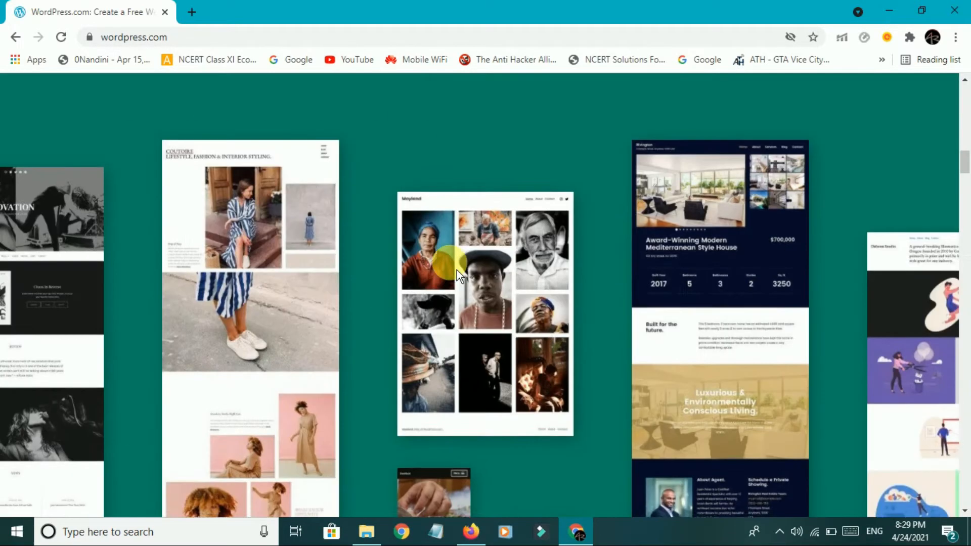
scroll(456, 269, up, 5)
scroll(457, 269, up, 2)
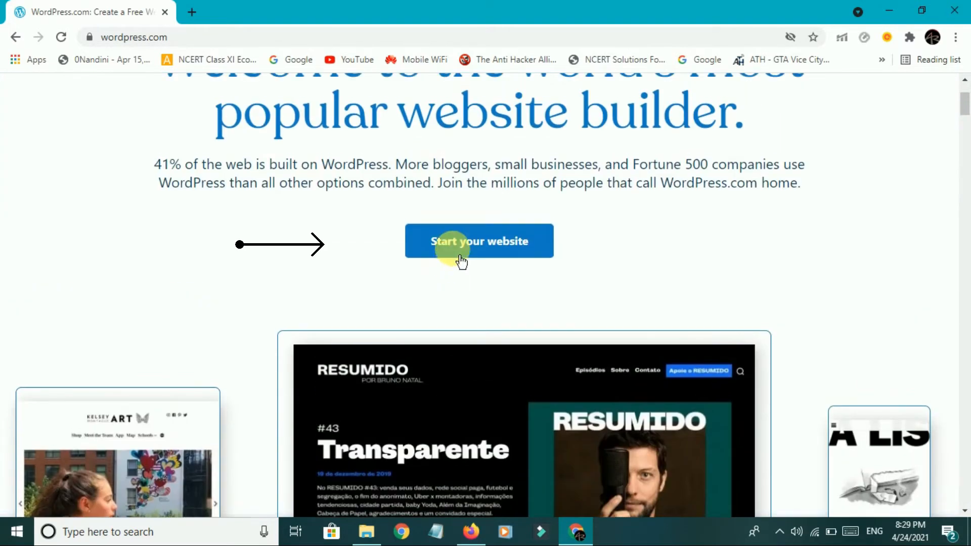
click(481, 257)
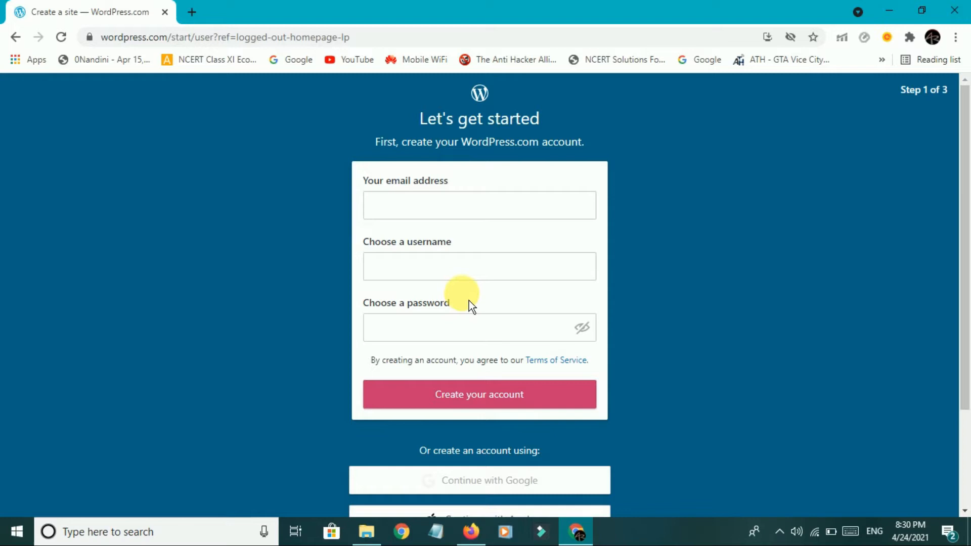
Fill the account email with the saved autofill suggestion.
scroll(546, 283, down, 2)
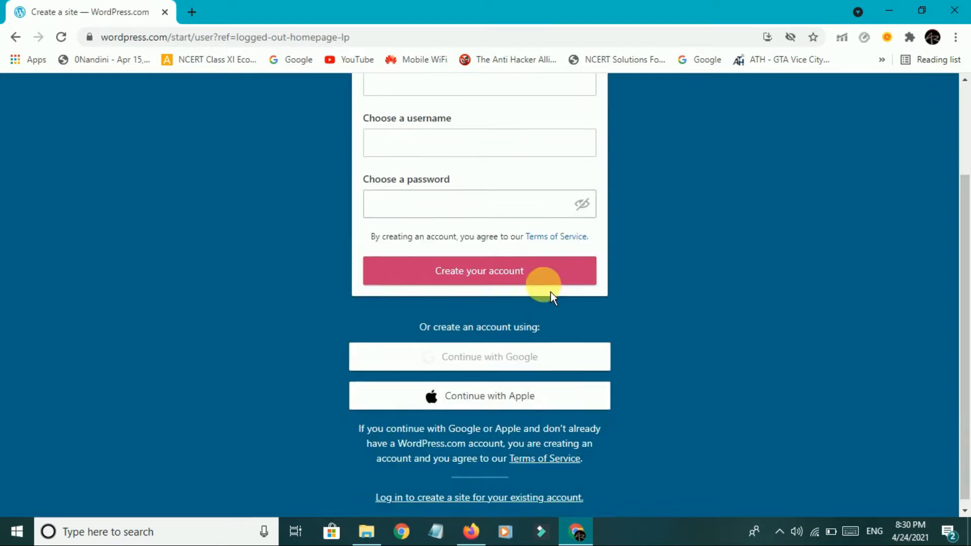
mouse_move(508, 356)
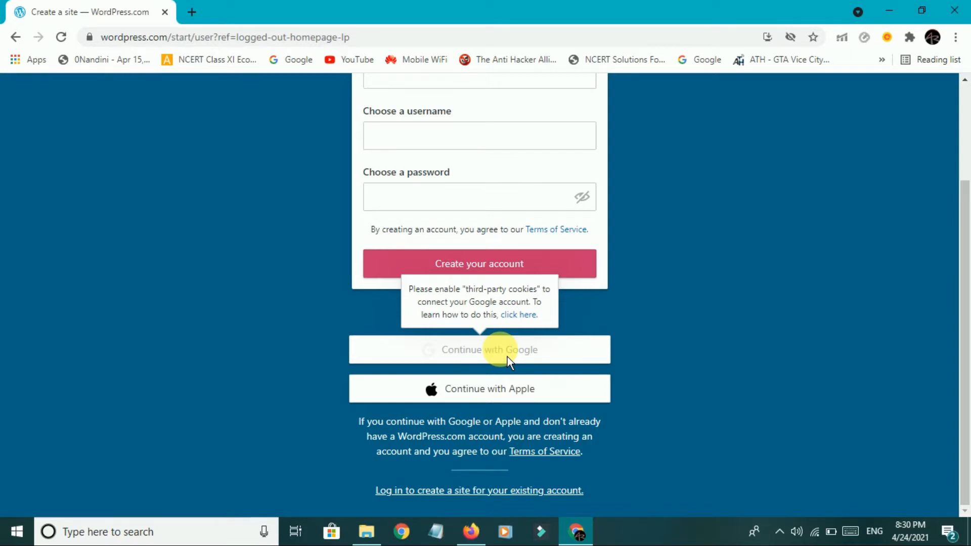
scroll(508, 356, up, 2)
click(483, 212)
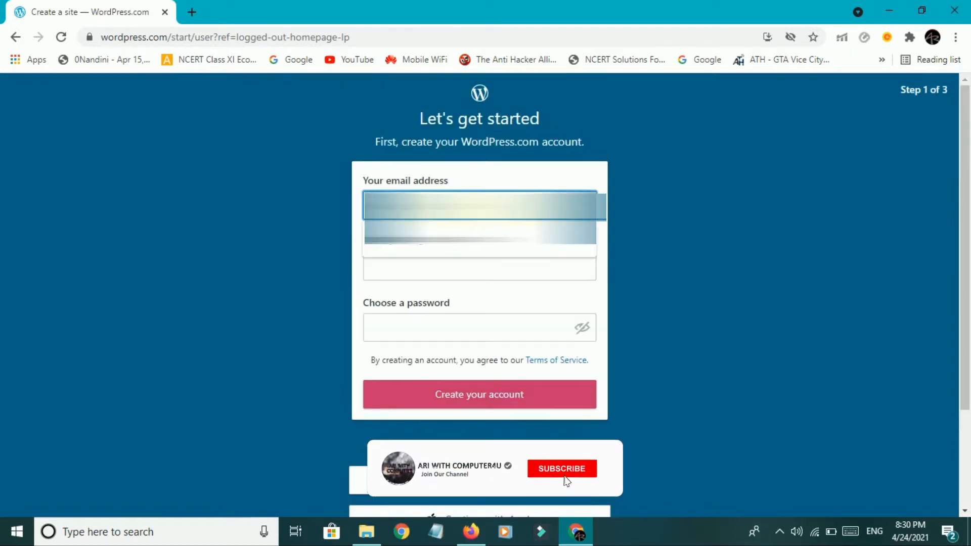
click(487, 238)
Enter a username and a password, then create the account.
click(459, 277)
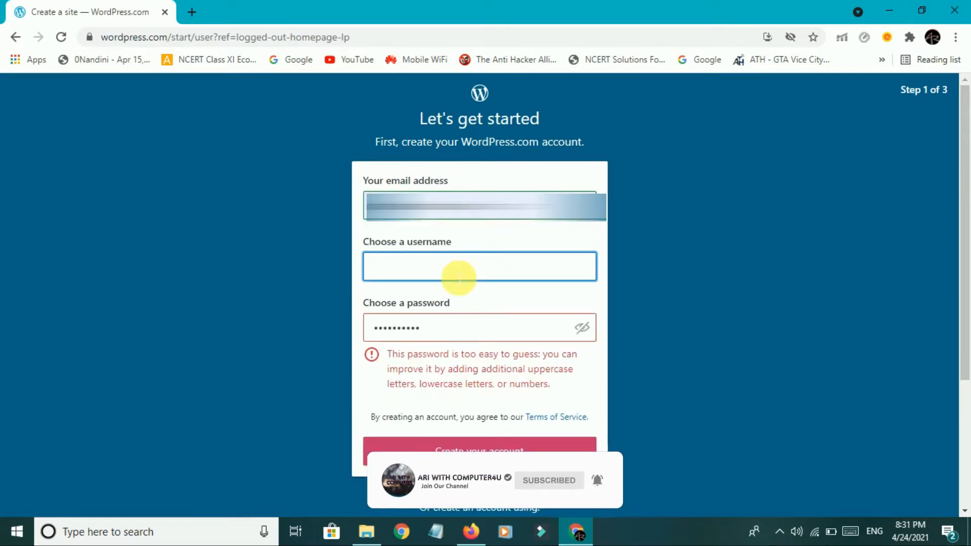
text(baidy)
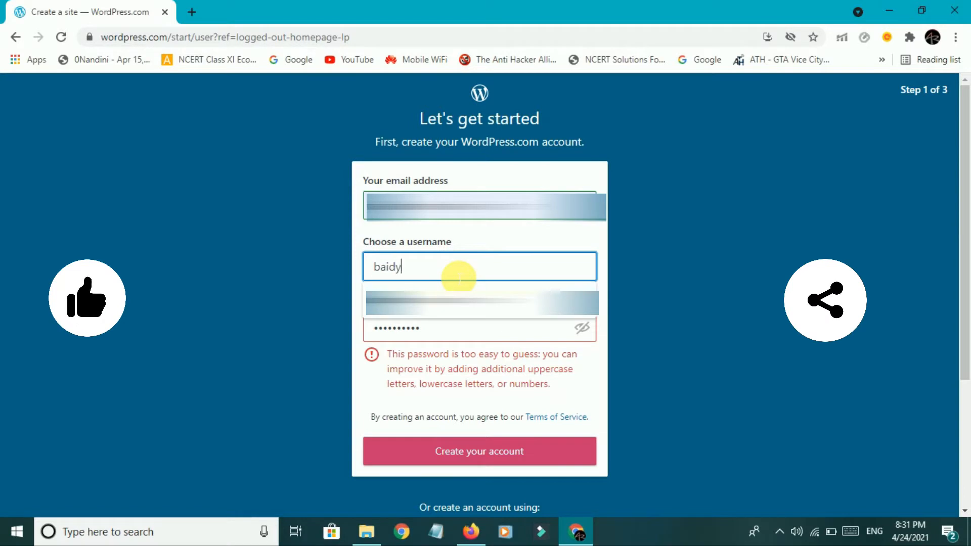
text(a51)
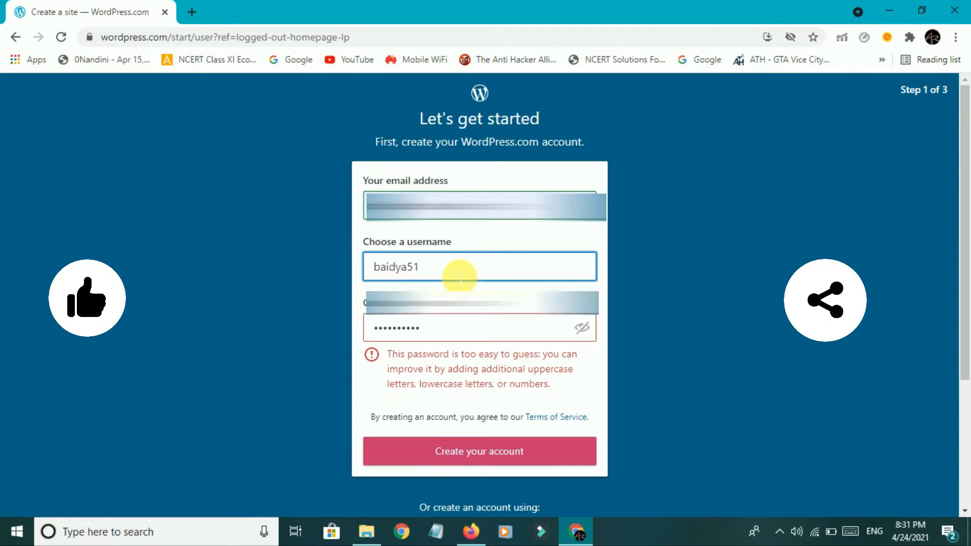
click(461, 335)
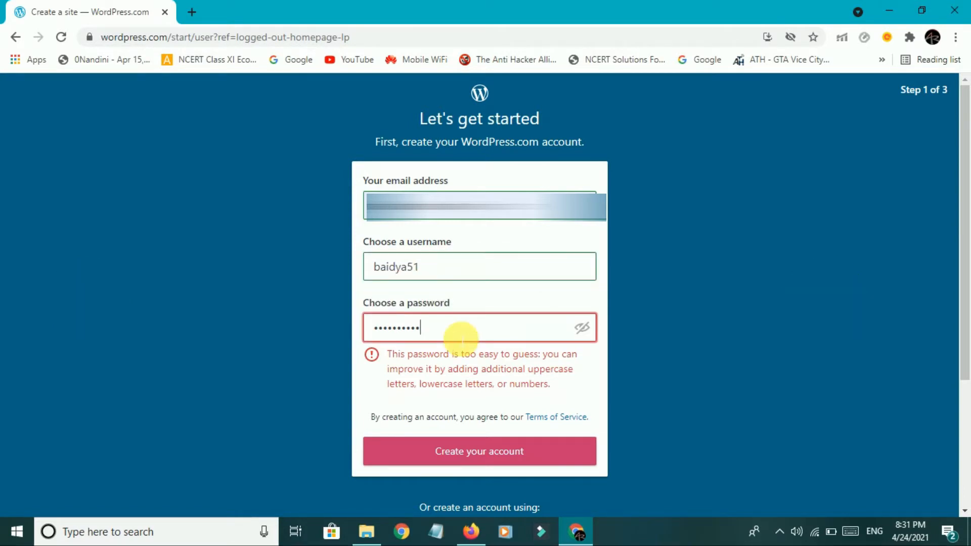
key(BackSpace)
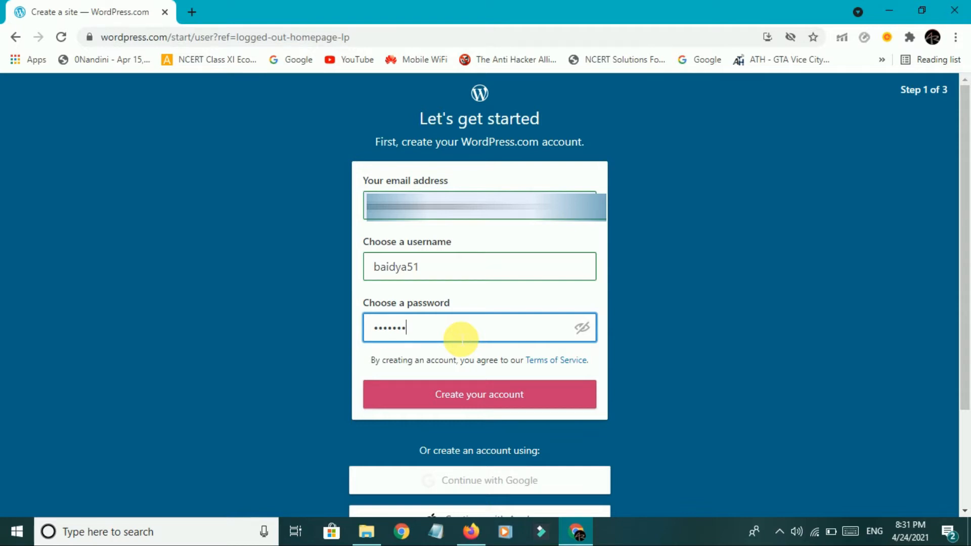
click(544, 399)
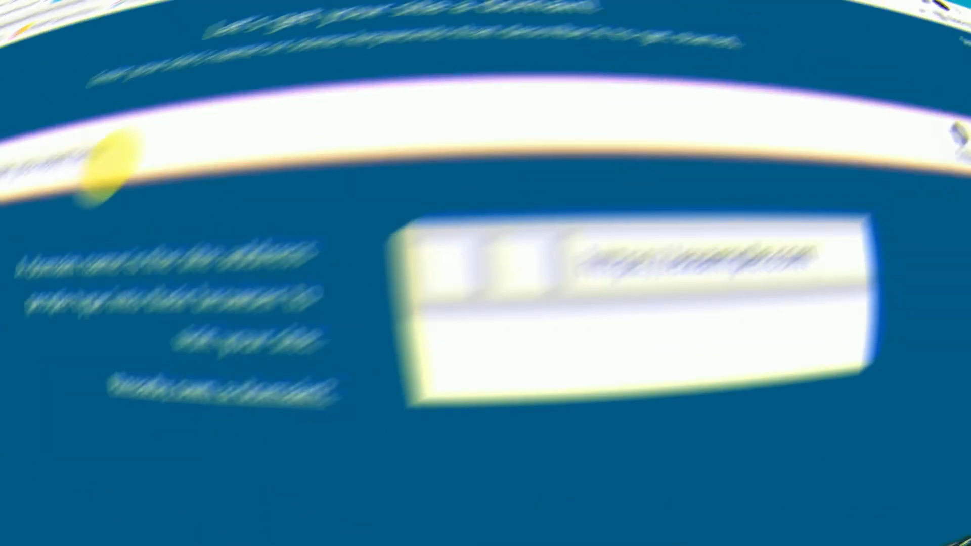
Search domains for 'myblog' and pick the free myblog251704790.wordpress.com address.
text(my)
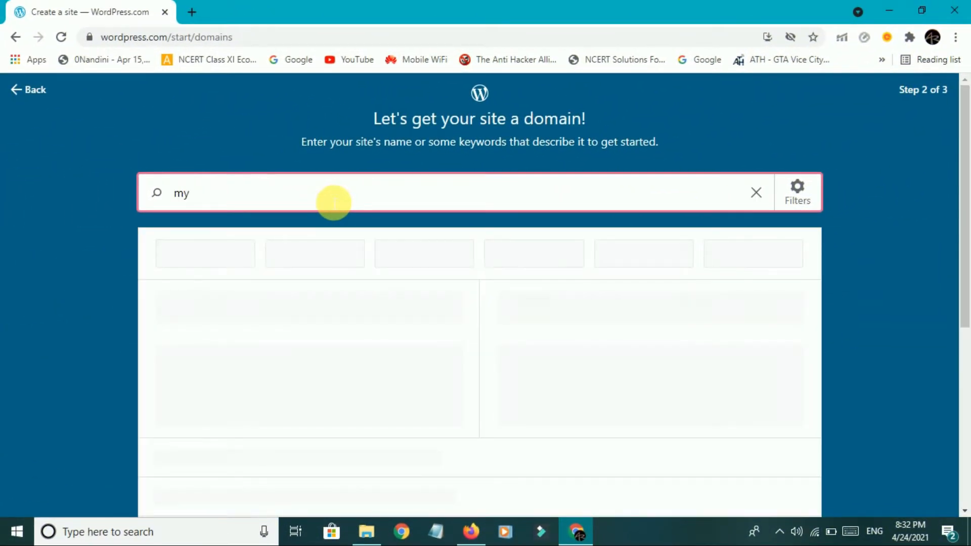
text(factory)
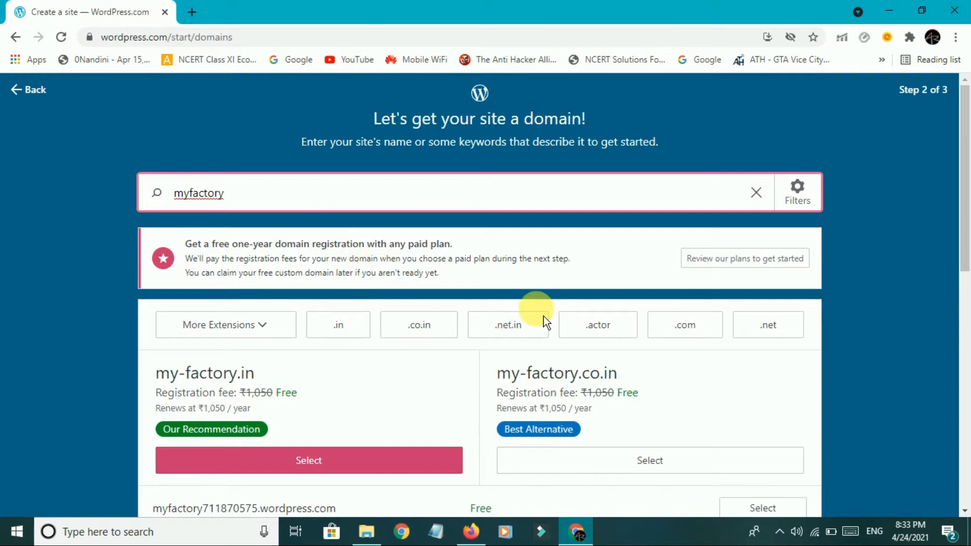
scroll(545, 322, down, 3)
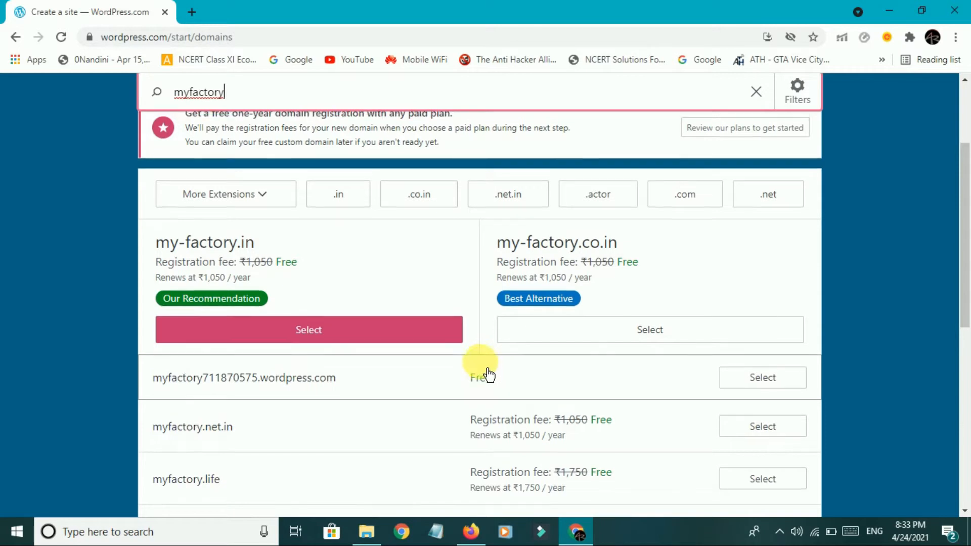
scroll(405, 303, up, 3)
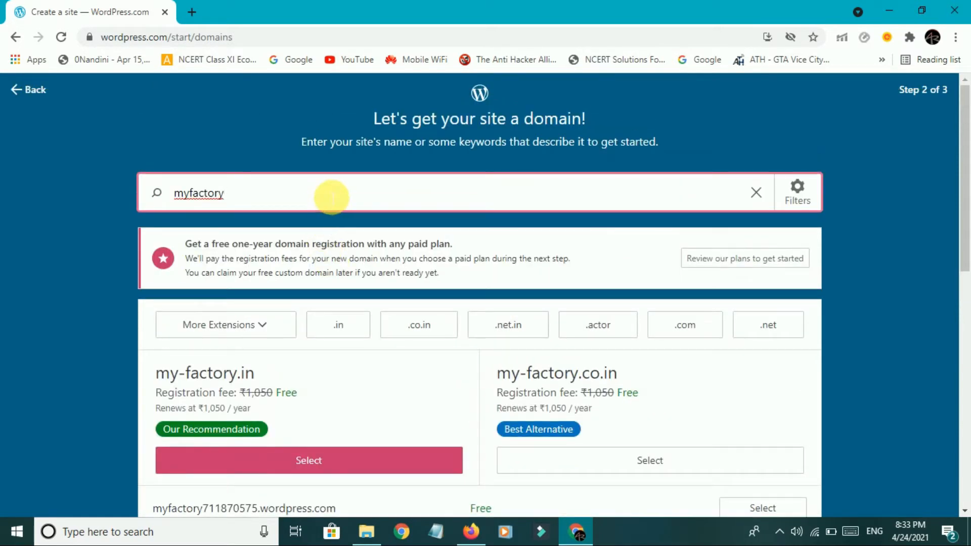
key(BackSpace)
key(BackSpace)
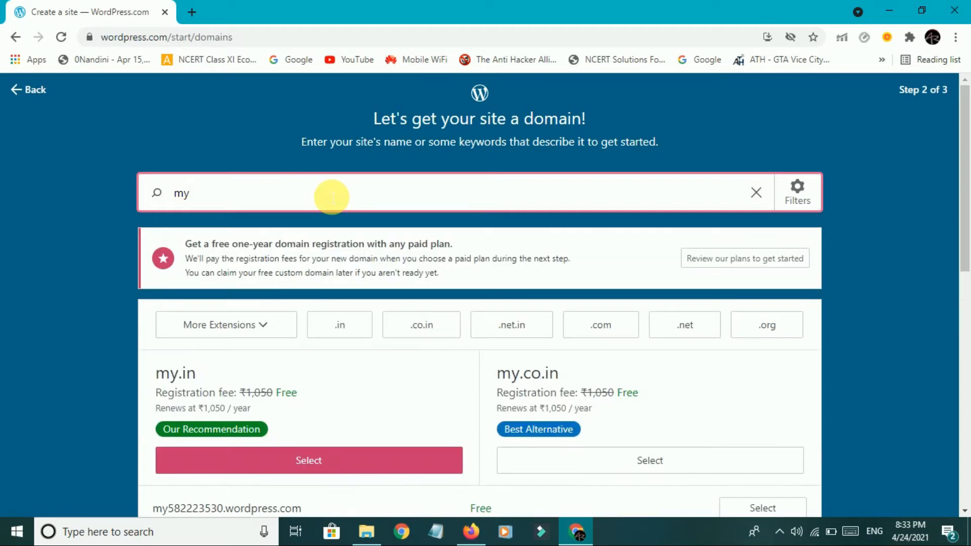
text(blog)
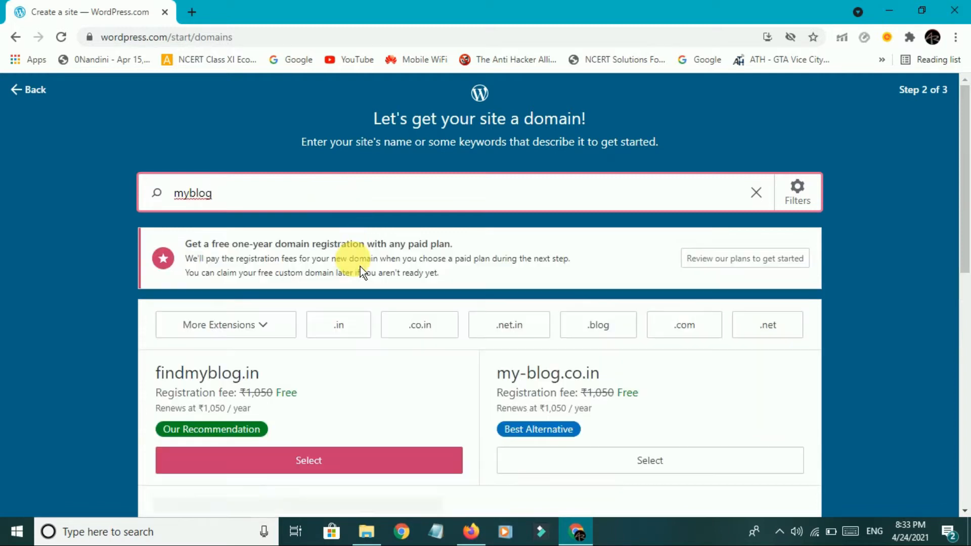
scroll(354, 263, down, 5)
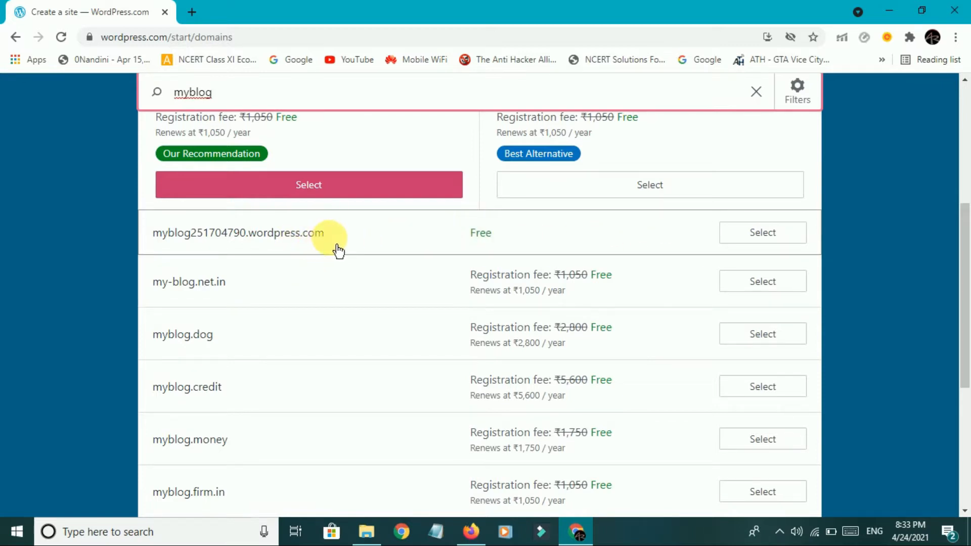
click(763, 233)
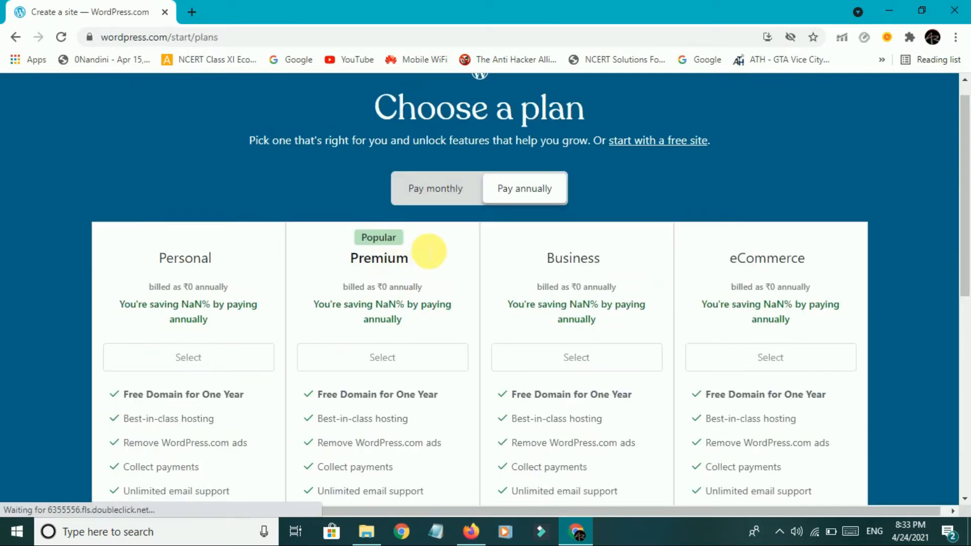
Choose the annual Premium plan, reaching checkout at 3,360 ₹.
scroll(565, 222, down, 10)
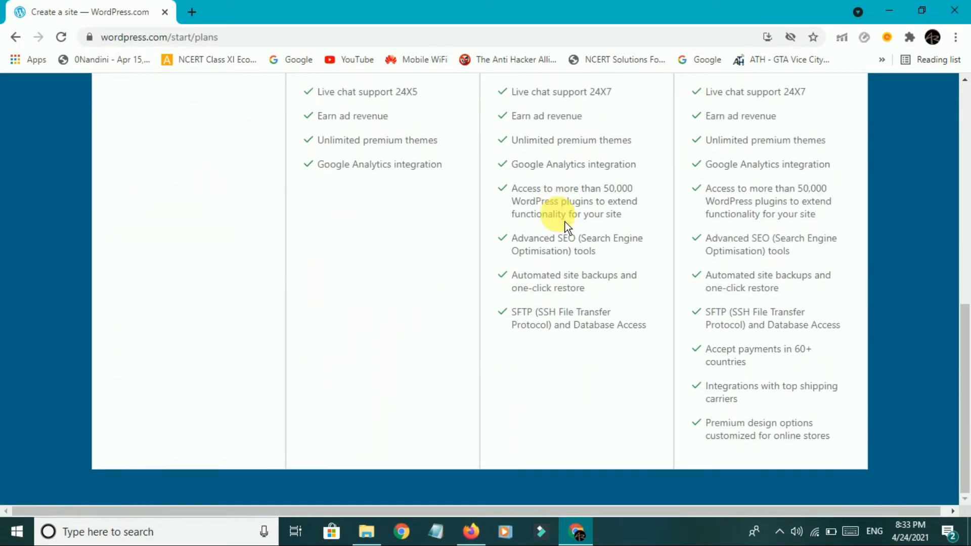
scroll(566, 222, up, 10)
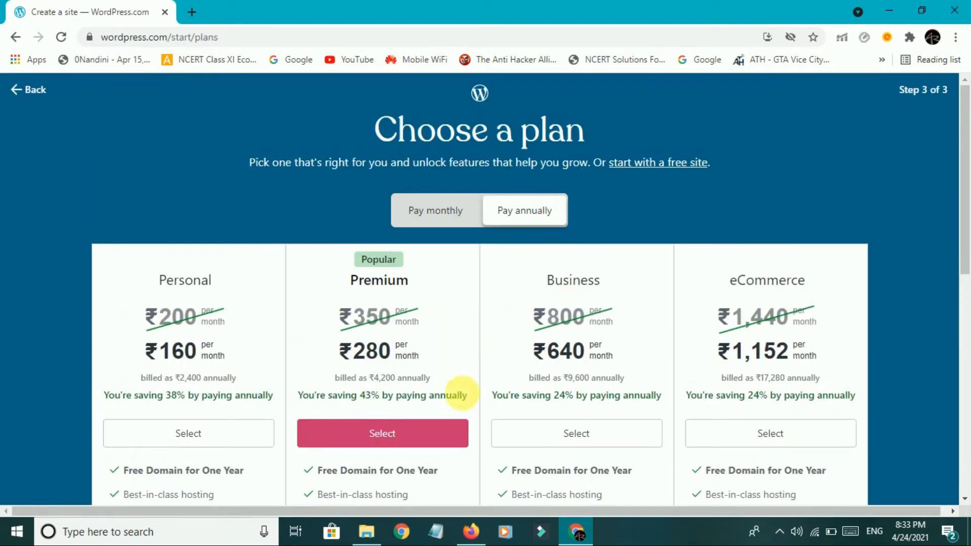
click(429, 441)
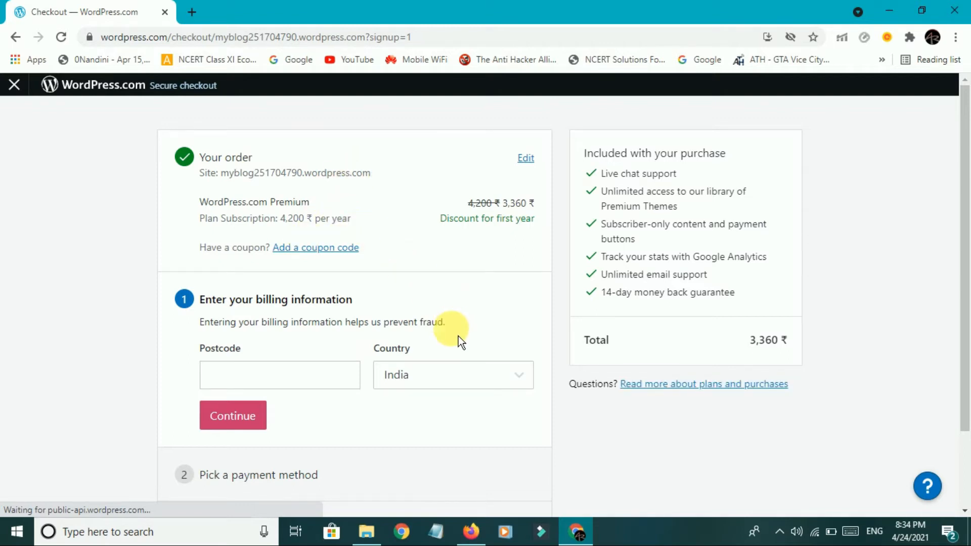
scroll(449, 325, down, 2)
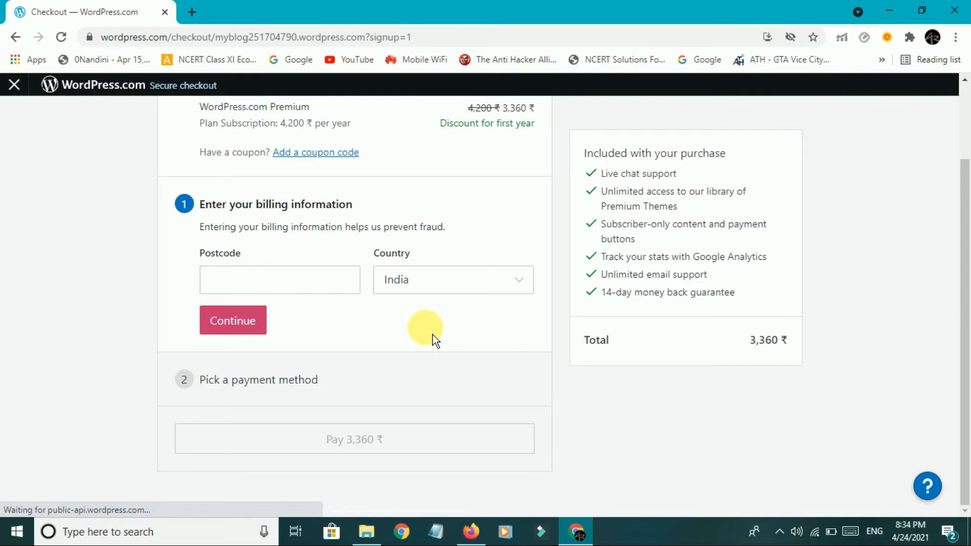
scroll(432, 333, up, 2)
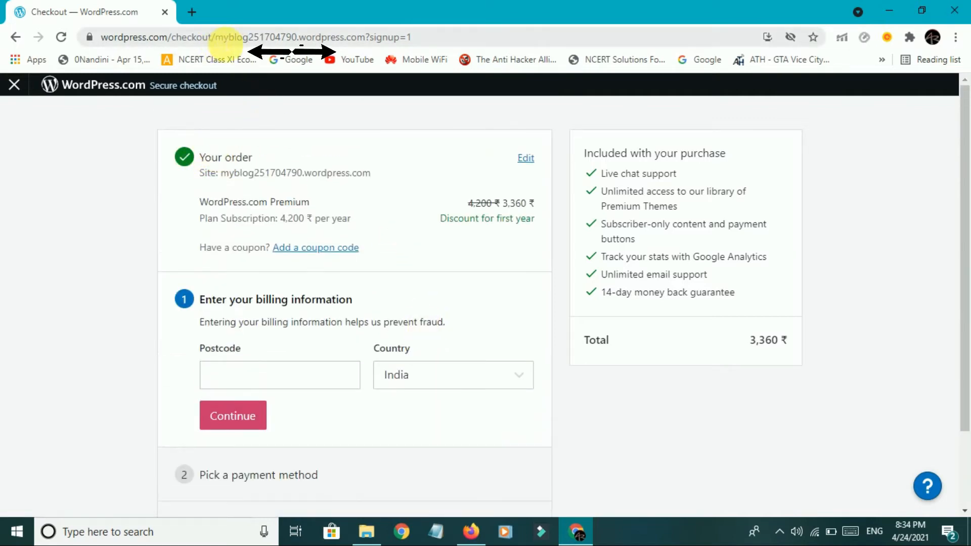
mouse_move(215, 37)
mouse_down()
mouse_move(440, 37)
mouse_move(371, 38)
mouse_move(371, 53)
mouse_up()
key(ctrl+c)
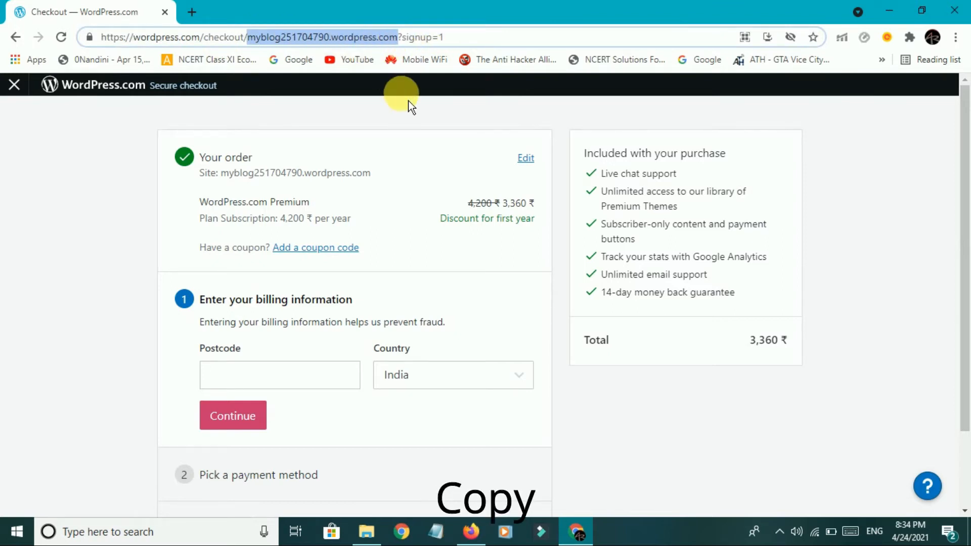
click(188, 9)
key(ctrl+v)
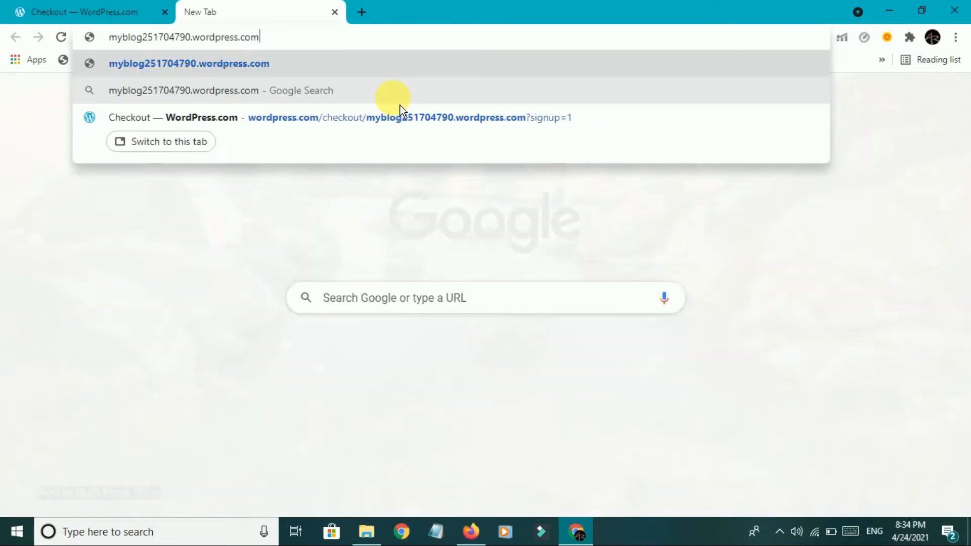
key(Return)
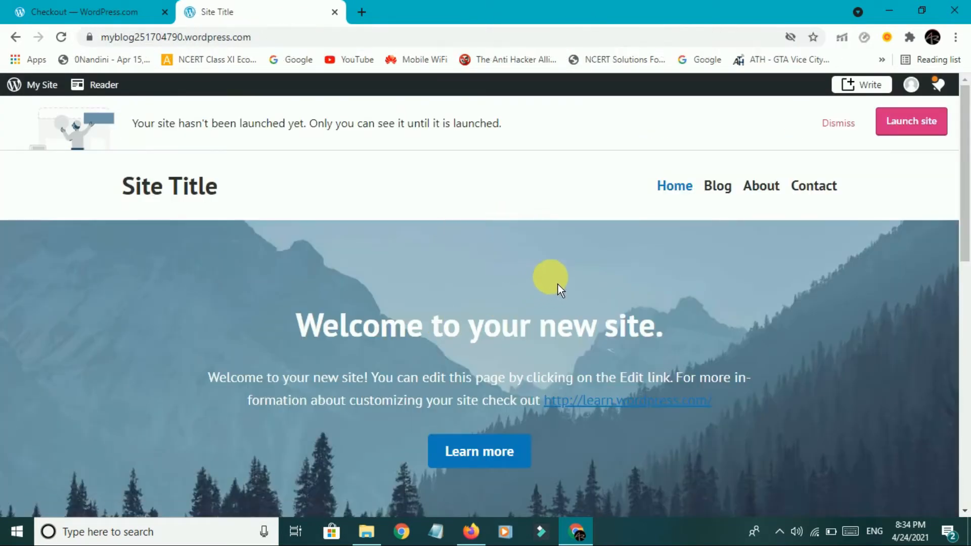
scroll(557, 284, down, 8)
scroll(497, 287, down, 4)
scroll(497, 287, down, 1)
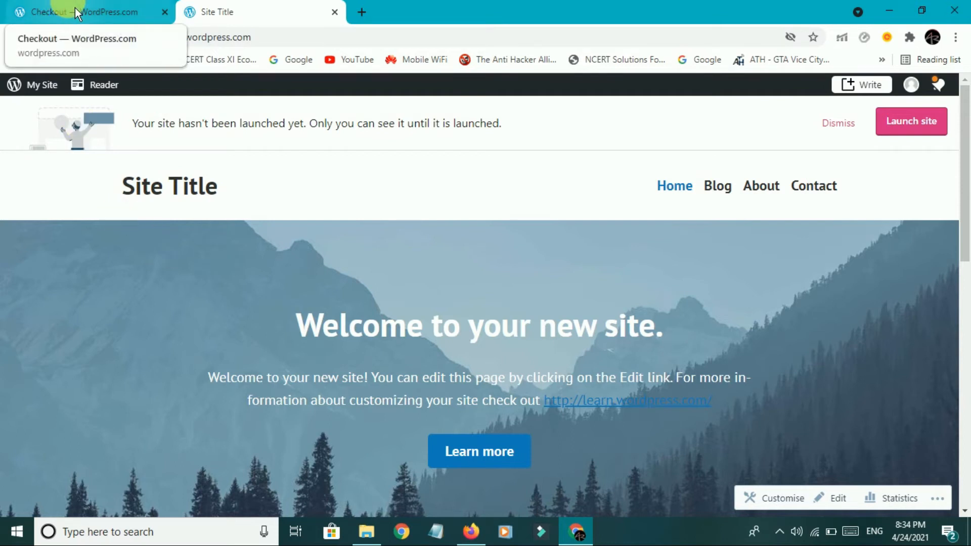
click(55, 96)
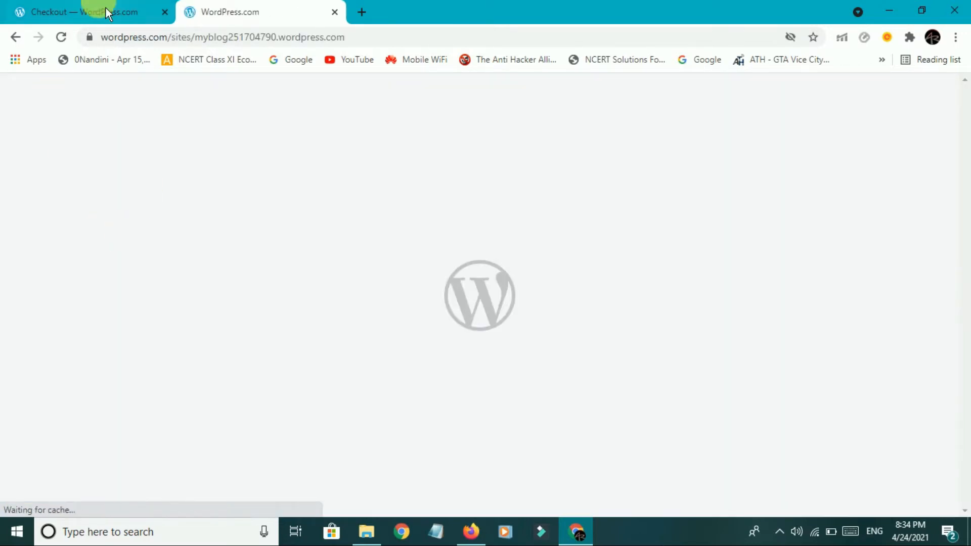
Close the checkout and go to the site's My Home dashboard.
click(103, 10)
click(24, 94)
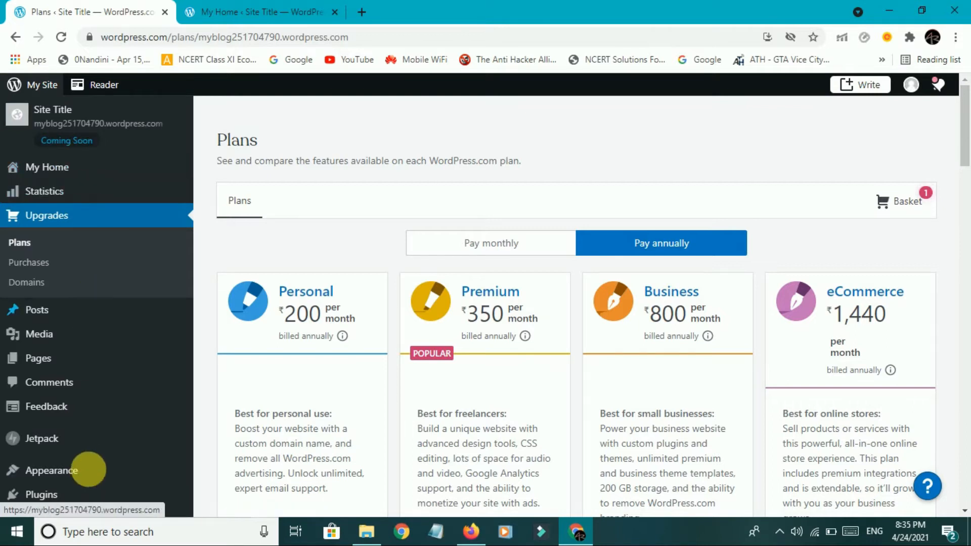
scroll(98, 477, down, 4)
scroll(109, 449, up, 4)
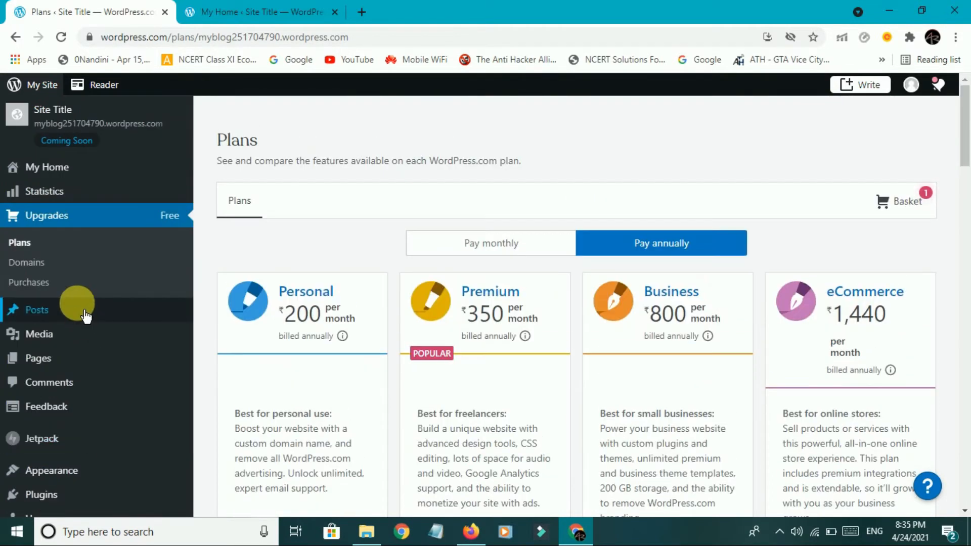
scroll(76, 304, down, 3)
scroll(58, 197, up, 3)
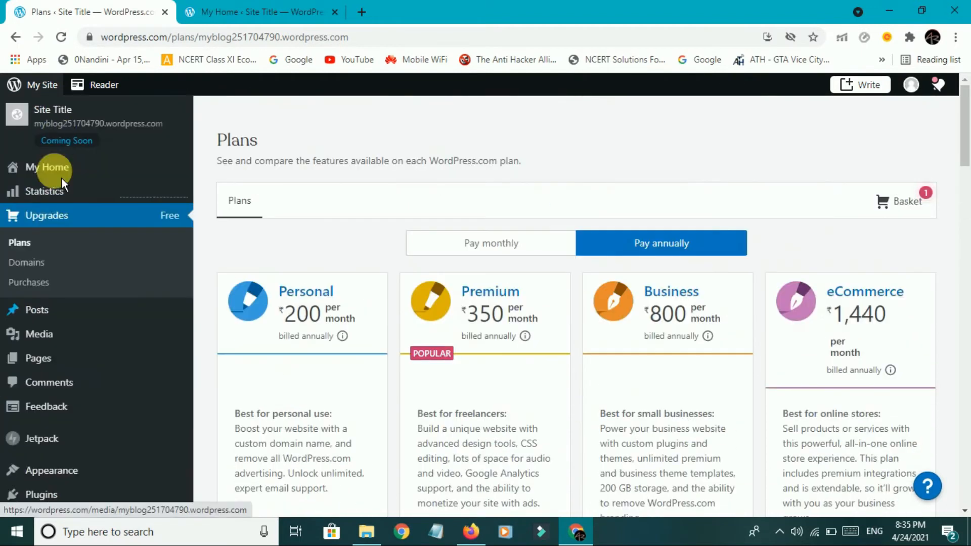
click(70, 174)
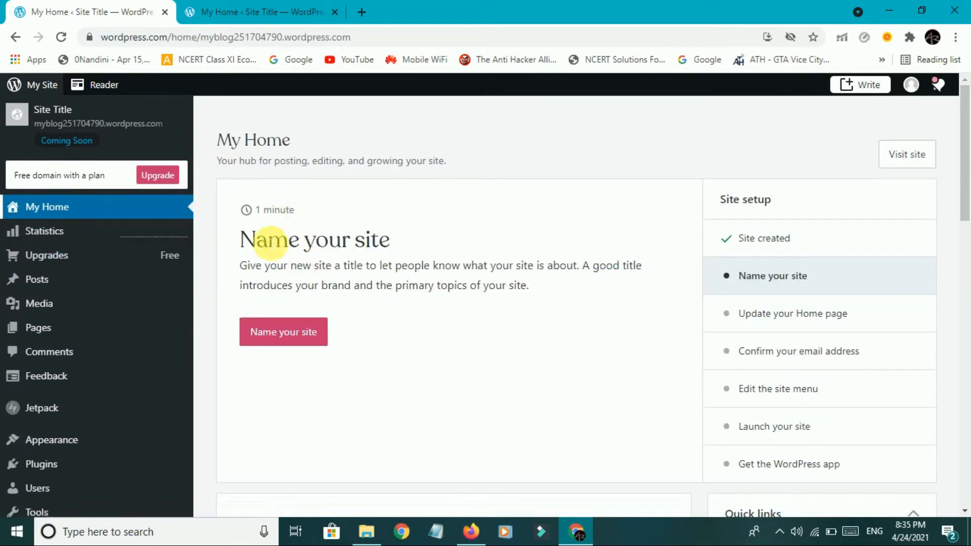
Replace the site title 'Site Title' with 'myblog' in the site settings.
drag(241, 240, 396, 231)
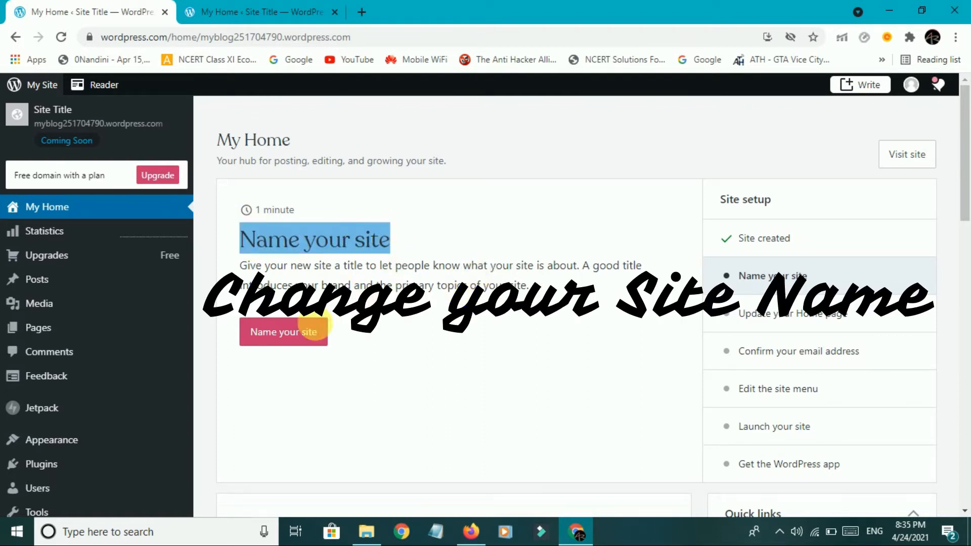
click(299, 348)
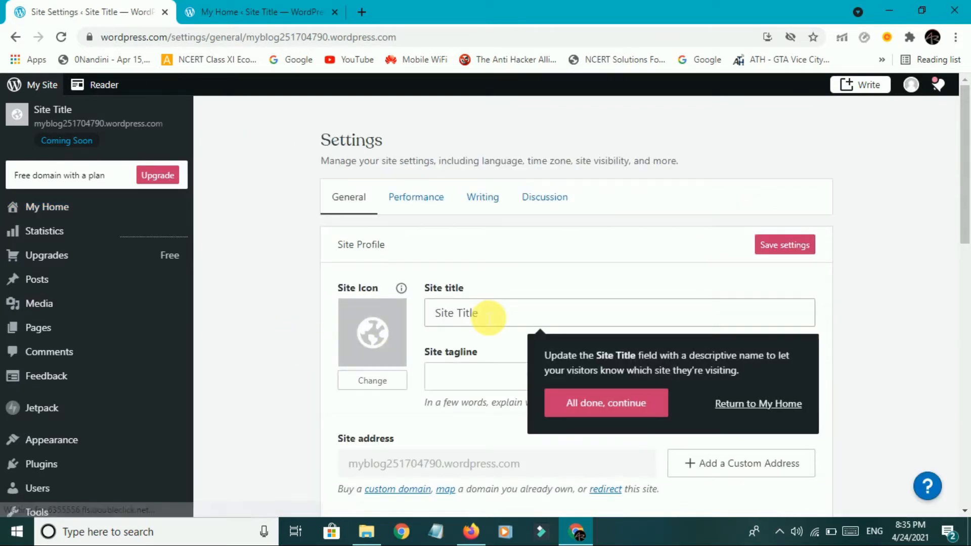
click(489, 317)
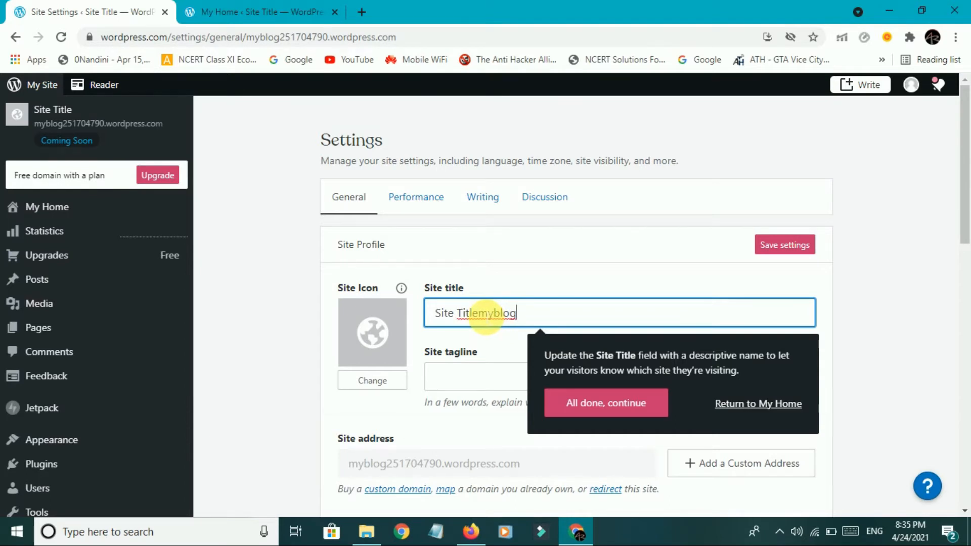
text(myblog)
click(478, 313)
key(BackSpace)
key(BackSpace)
key(BackSpace)
key(BackSpace)
key(BackSpace)
key(BackSpace)
key(BackSpace)
key(BackSpace)
key(BackSpace)
key(BackSpace)
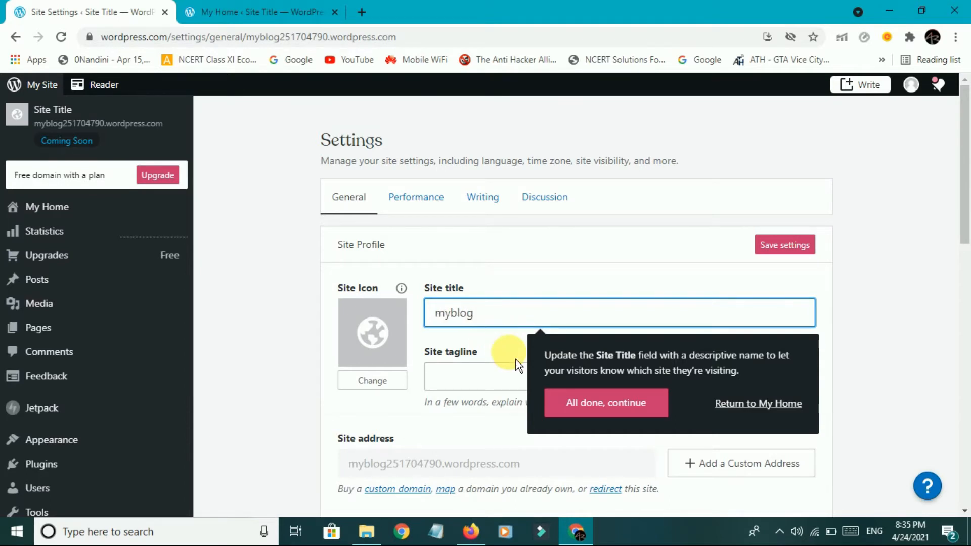
click(507, 319)
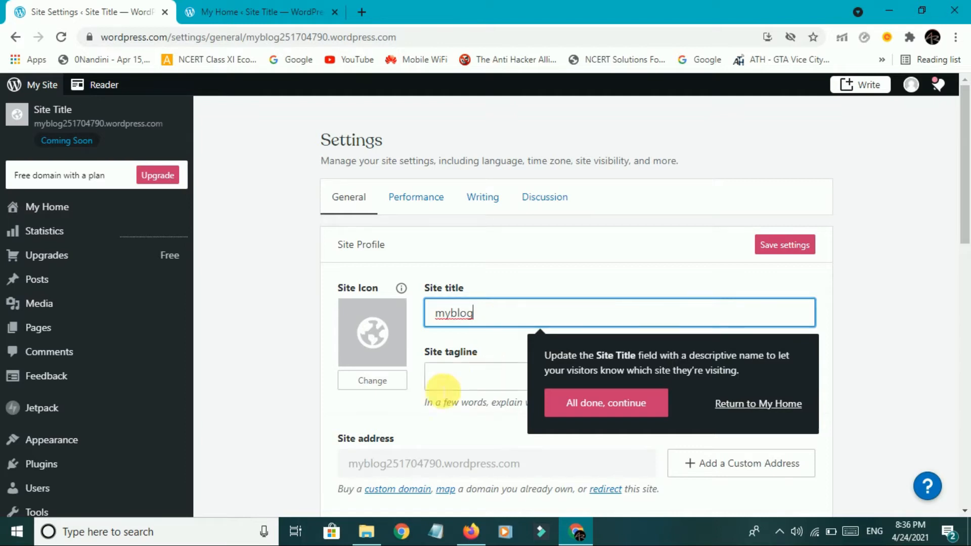
scroll(426, 374, down, 3)
click(399, 255)
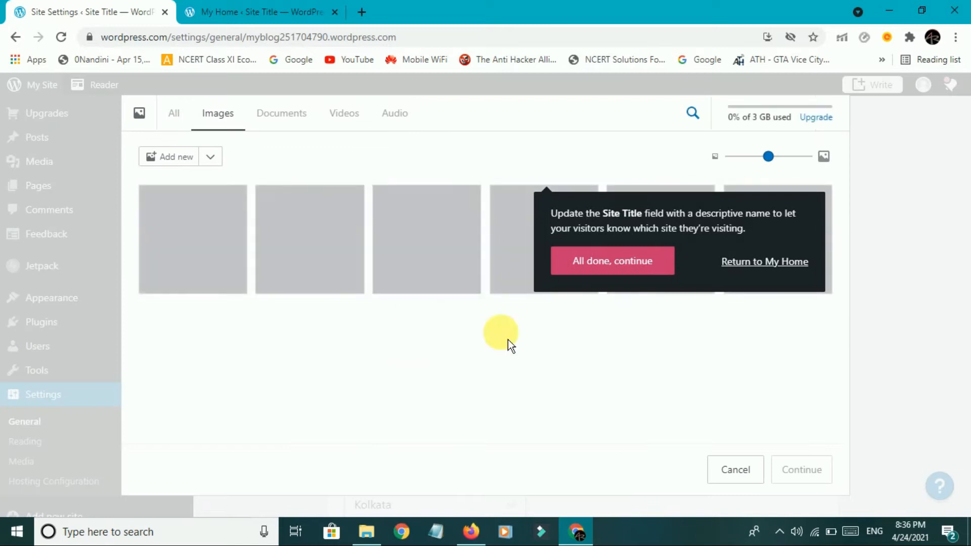
Upload a photo from Downloads and crop it as the site icon.
click(625, 278)
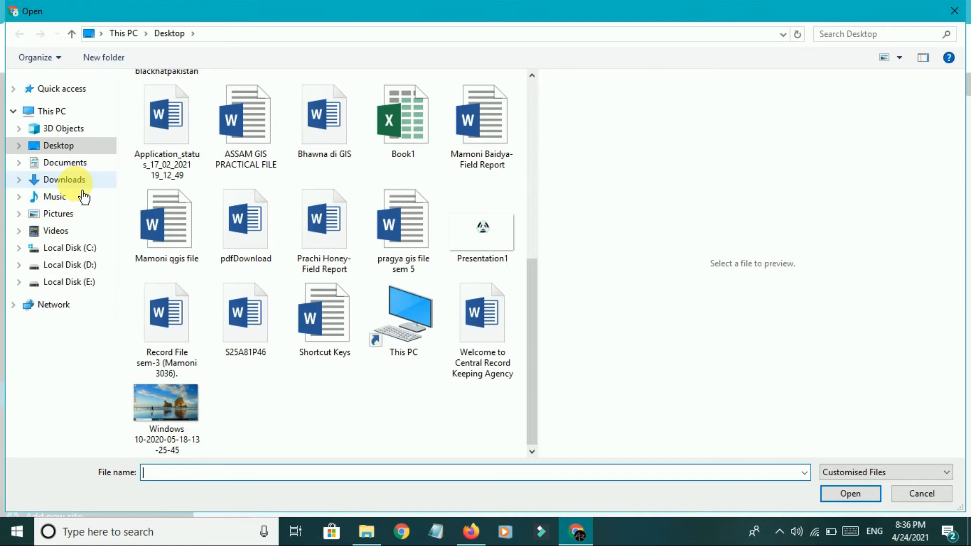
click(76, 180)
scroll(283, 354, down, 5)
click(324, 290)
click(850, 494)
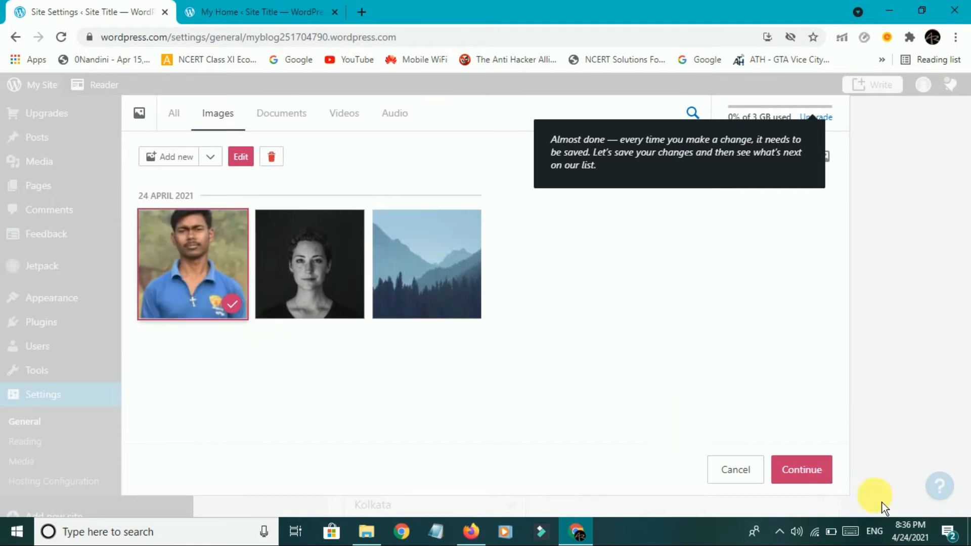
click(811, 479)
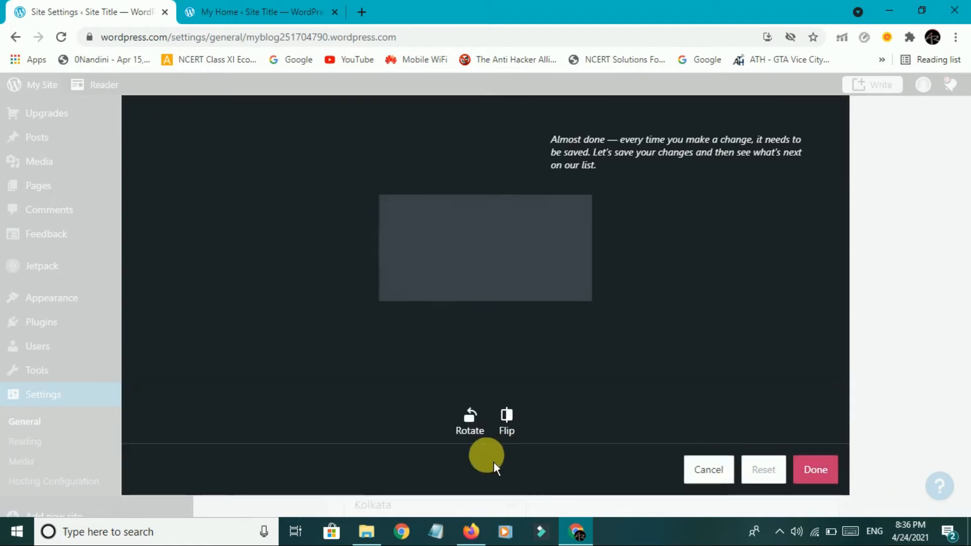
drag(514, 271, 529, 205)
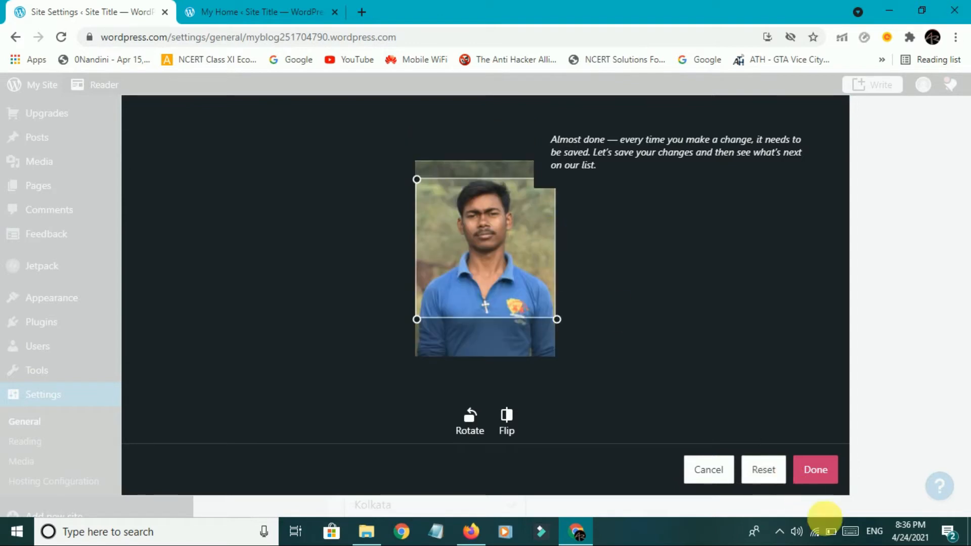
click(820, 475)
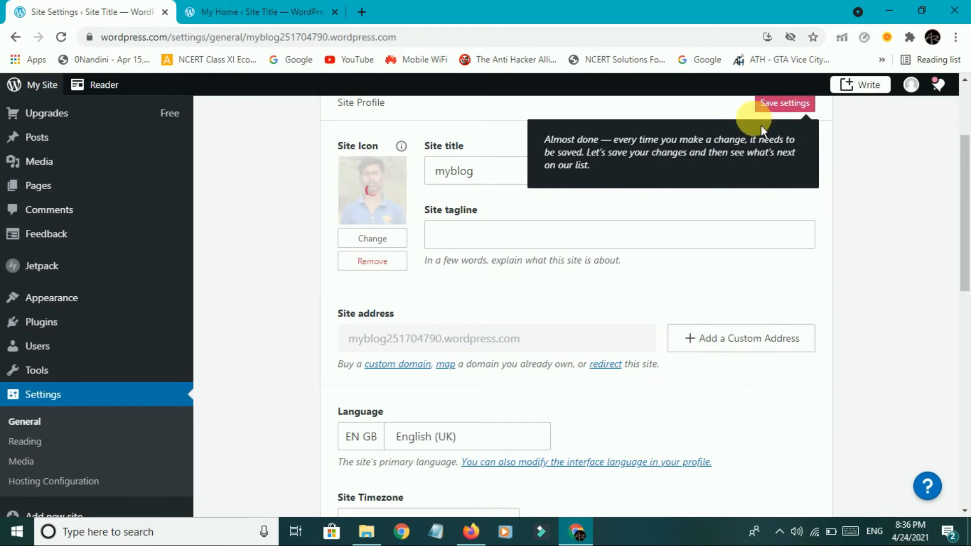
Save the settings with the myblog title and new site icon.
click(785, 115)
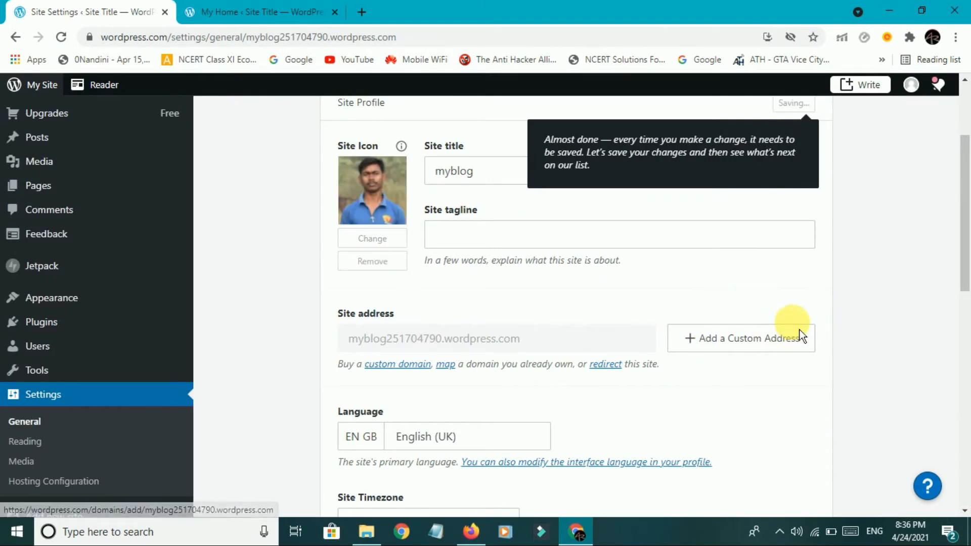
scroll(799, 330, down, 5)
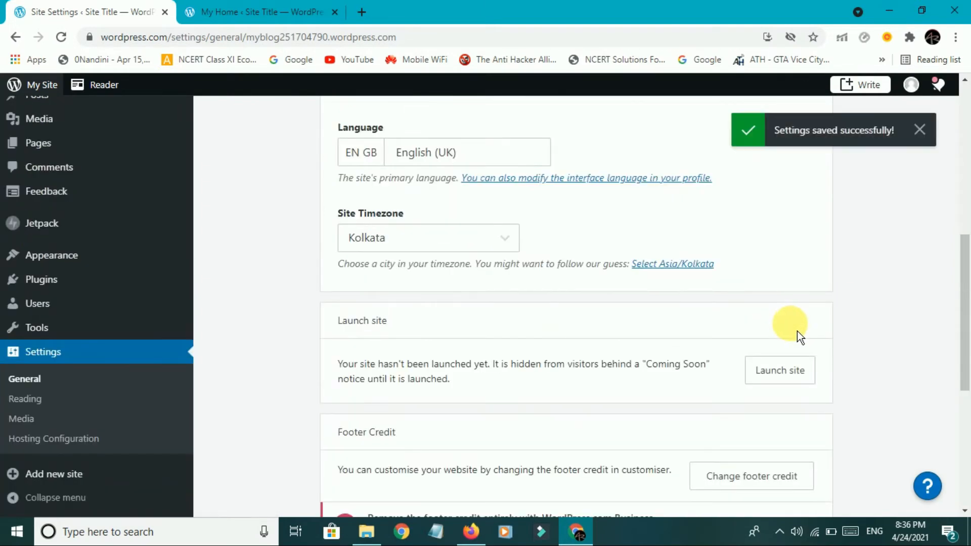
scroll(555, 340, up, 3)
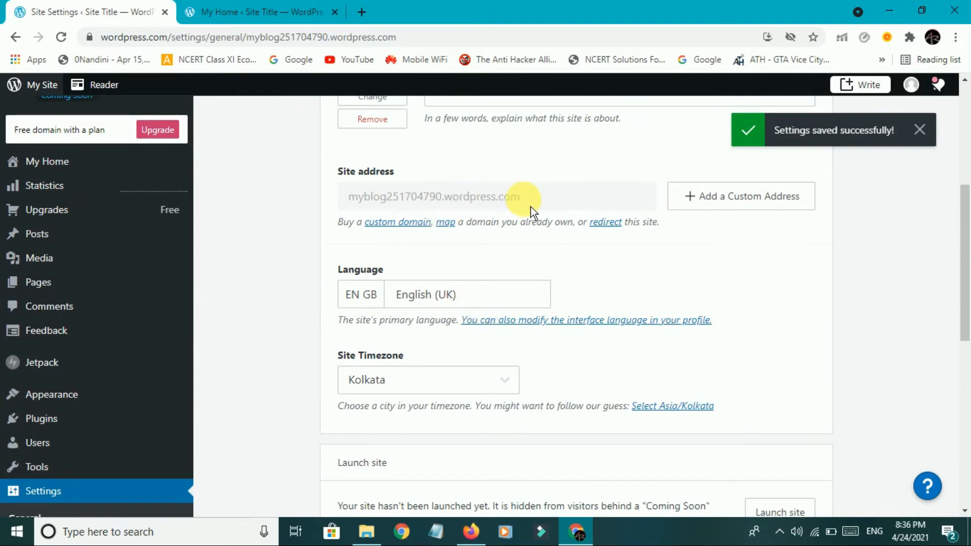
scroll(538, 265, up, 5)
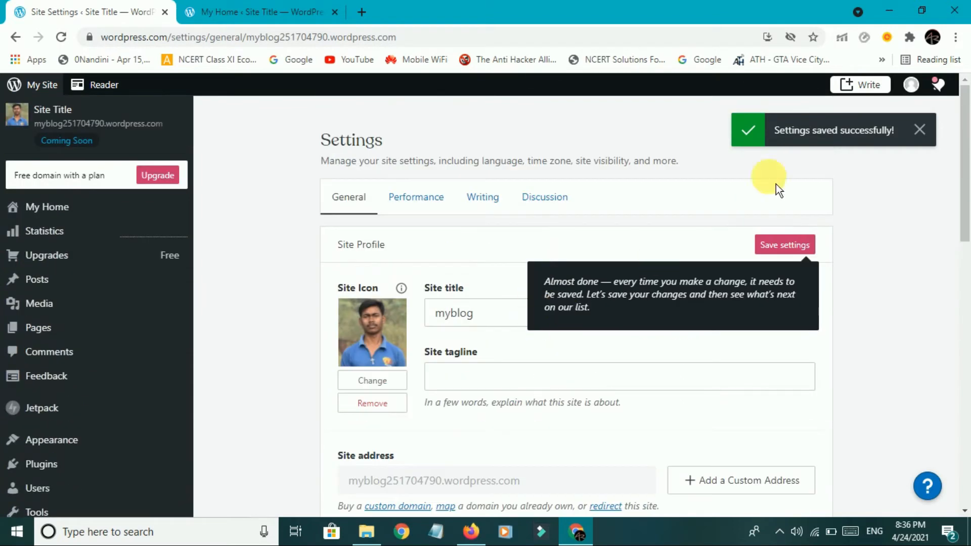
click(790, 247)
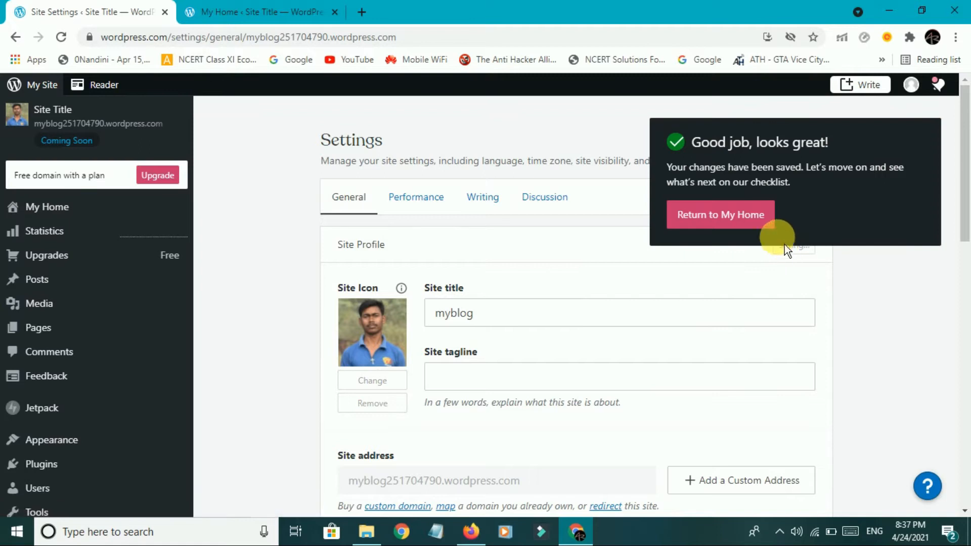
Return to My Home and open the Home page in the block editor.
click(761, 228)
click(774, 312)
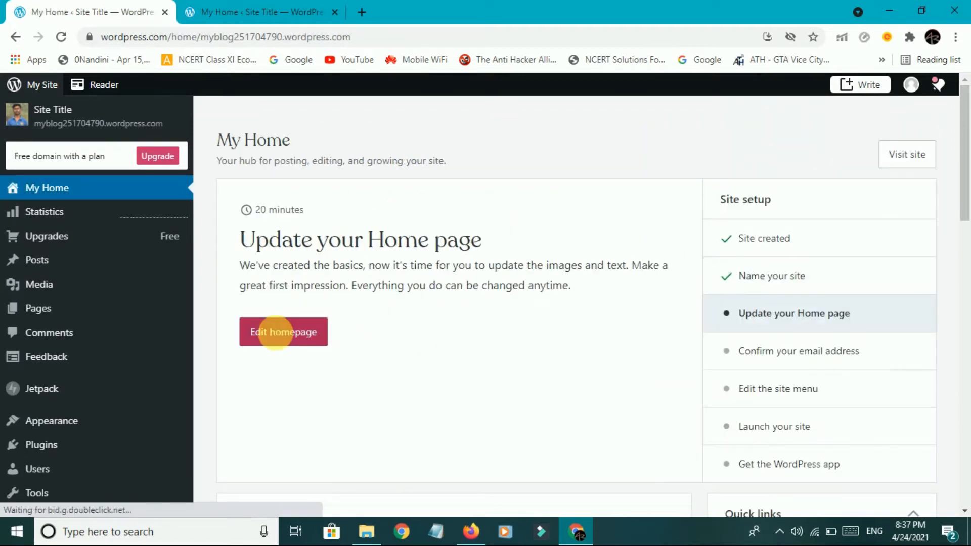
drag(242, 239, 514, 221)
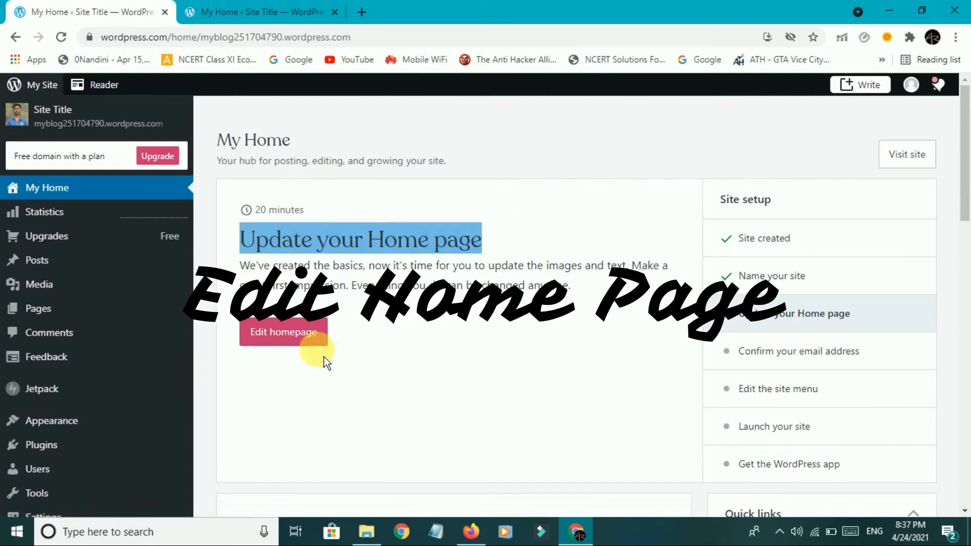
click(296, 335)
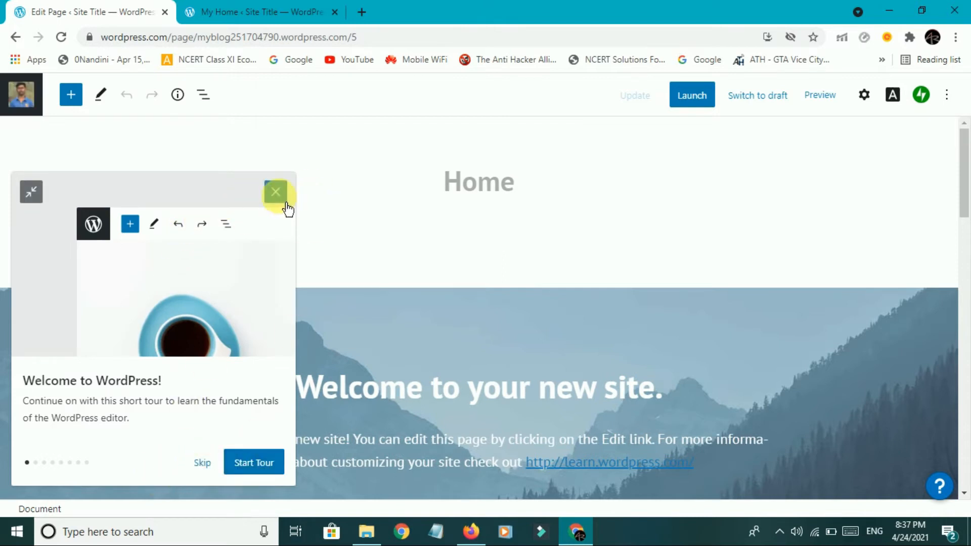
Replace the homepage heading with 'Welcome to my website.'.
click(201, 463)
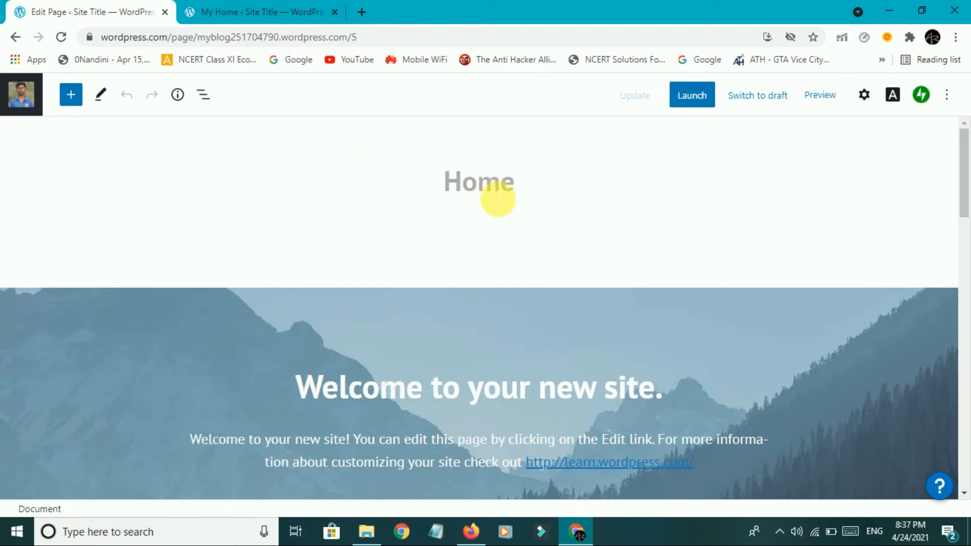
scroll(496, 196, down, 3)
scroll(379, 277, down, 3)
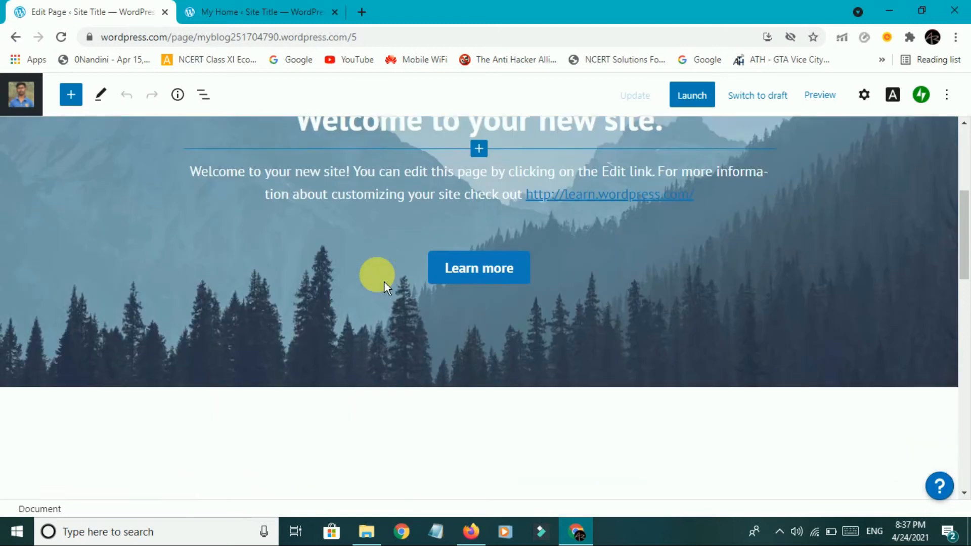
scroll(420, 304, up, 6)
scroll(429, 302, down, 3)
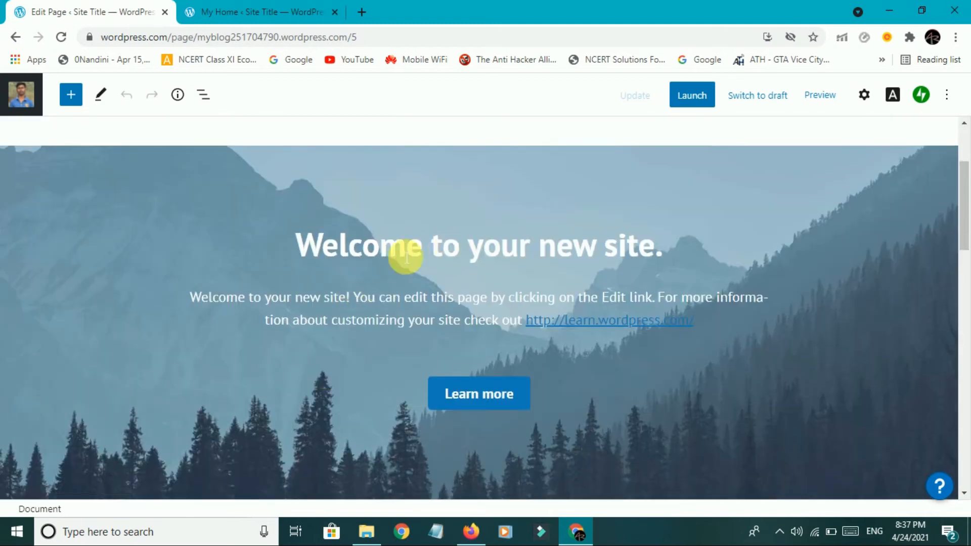
drag(304, 251, 670, 256)
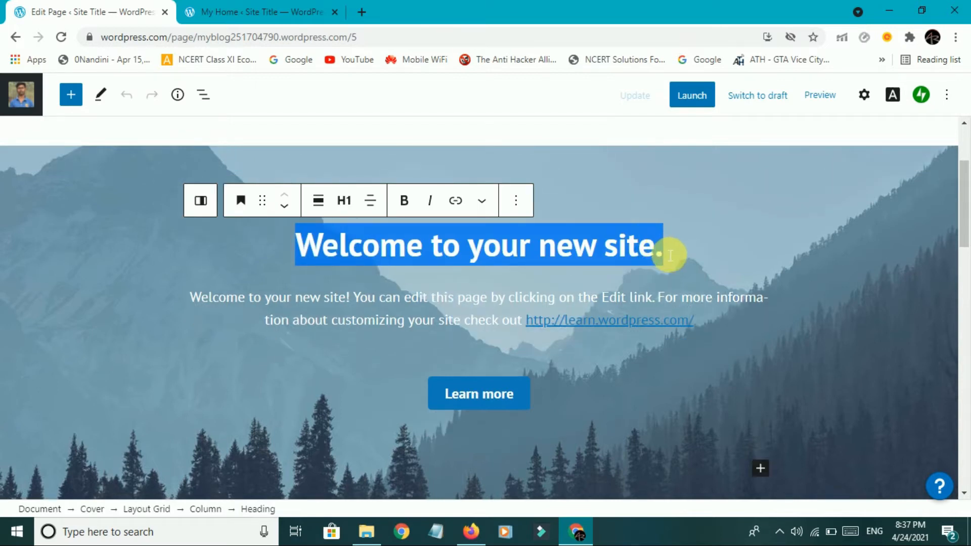
key(BackSpace)
text(Wel)
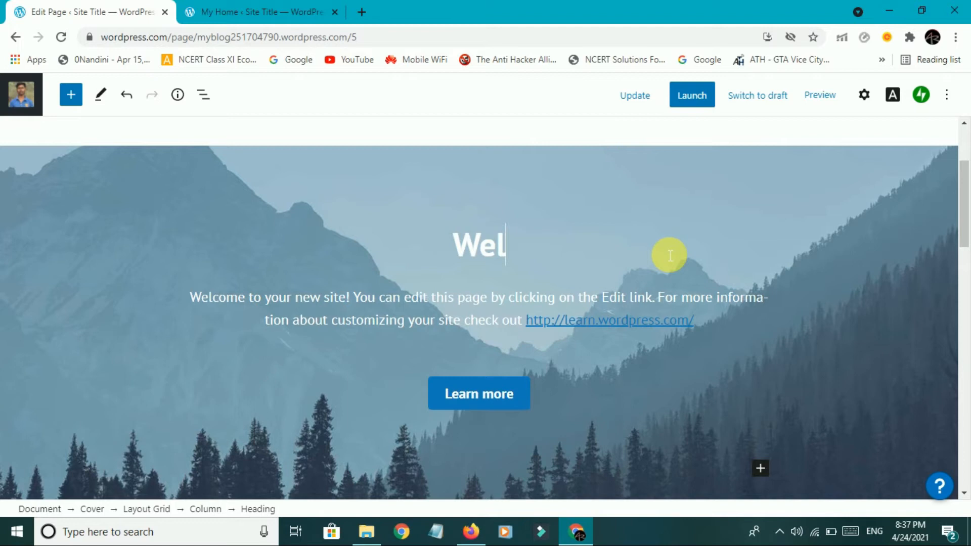
text(come to my website)
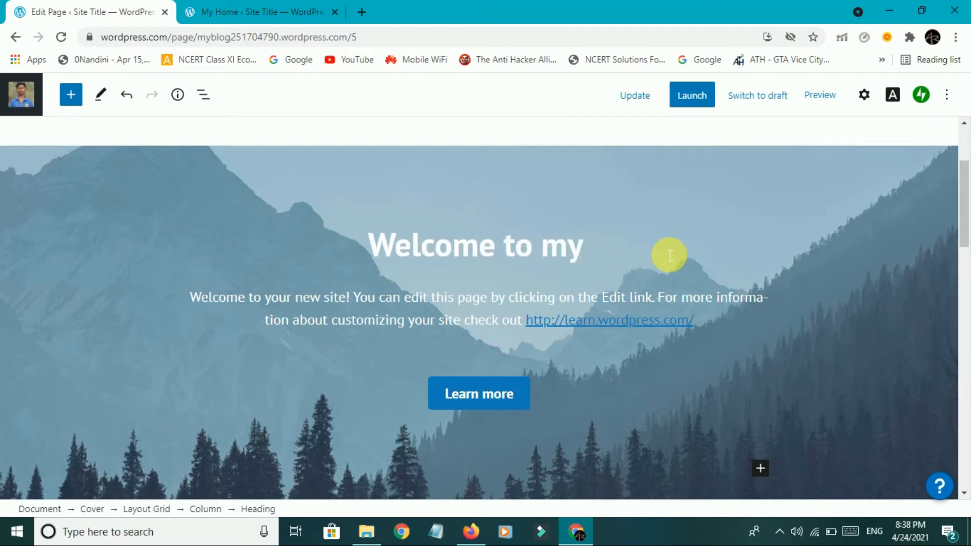
text(.)
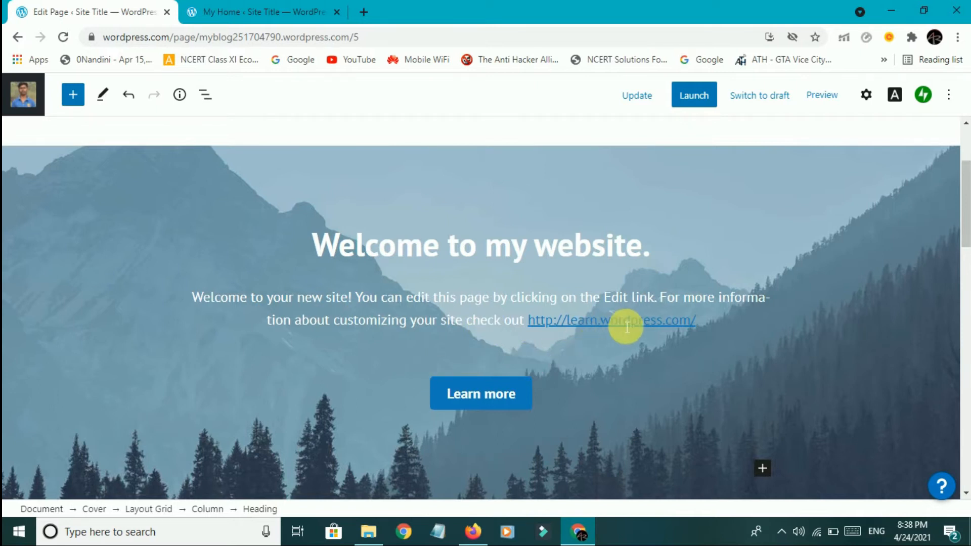
Add an empty paragraph block below the email subscribe section.
scroll(364, 238, up, 3)
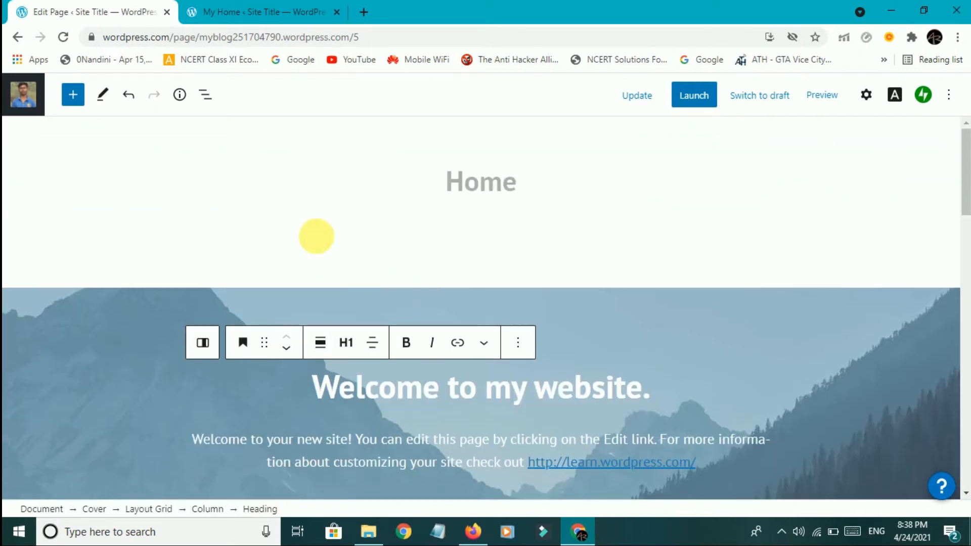
scroll(570, 274, down, 6)
scroll(536, 347, down, 6)
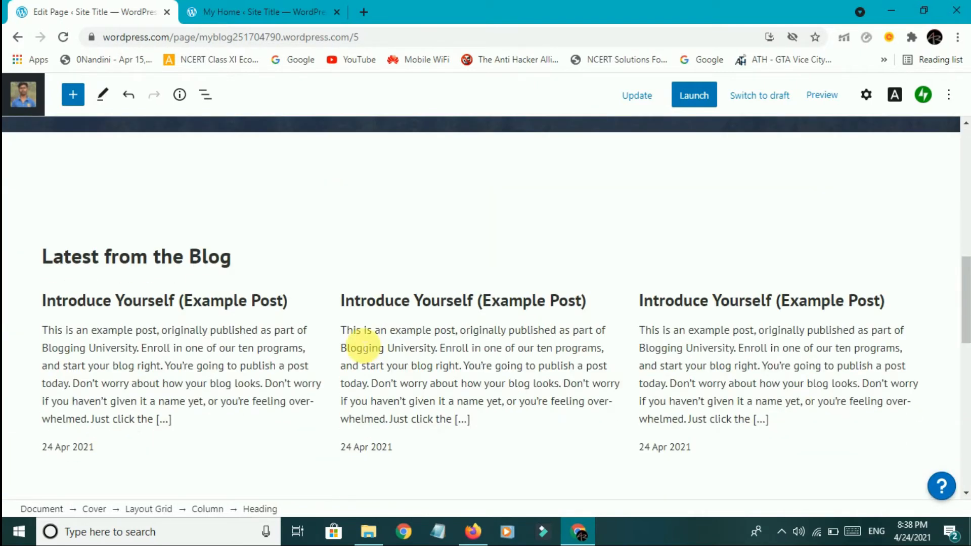
scroll(292, 321, down, 3)
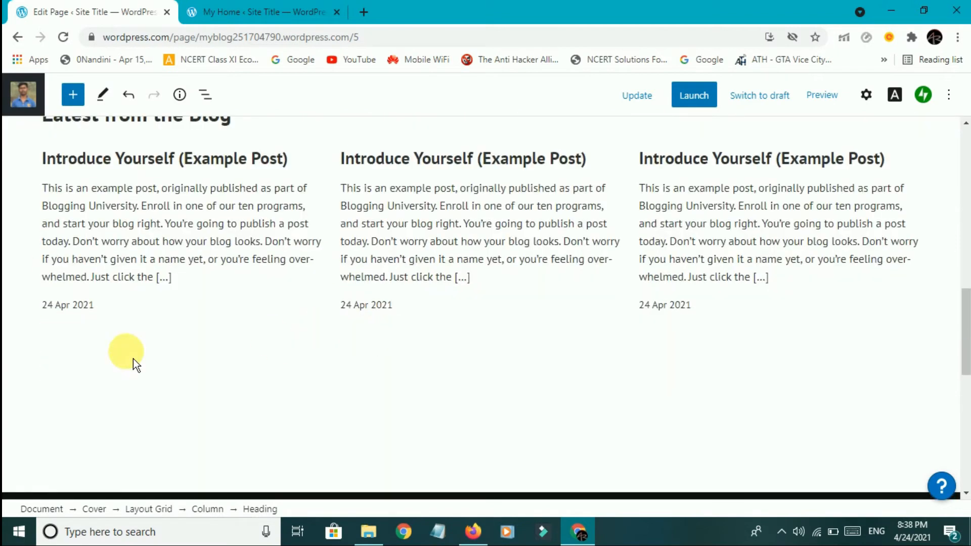
scroll(358, 326, down, 6)
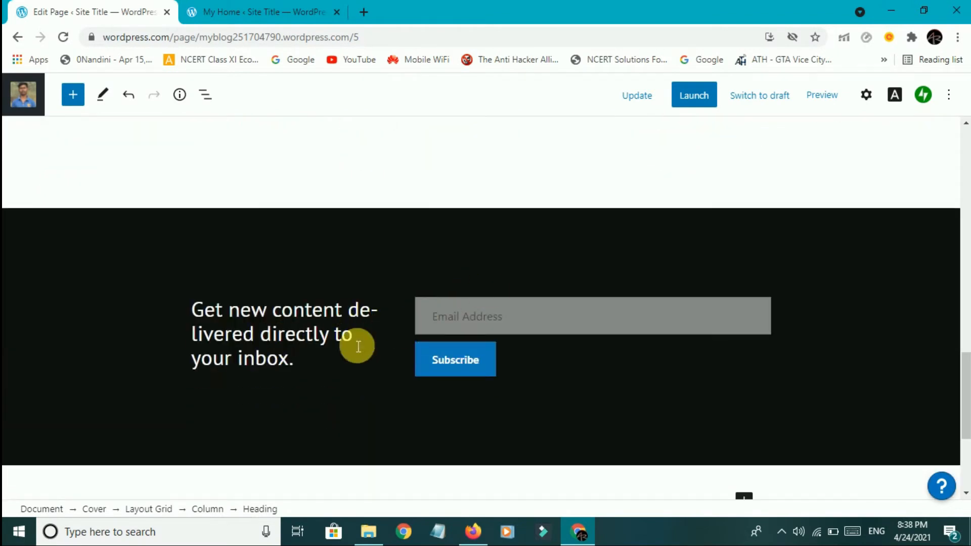
scroll(358, 347, down, 5)
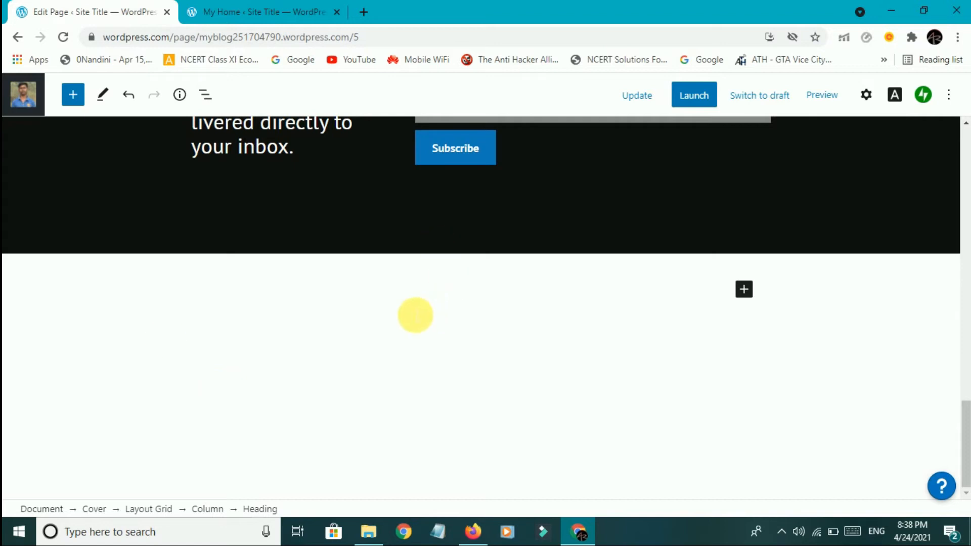
click(374, 341)
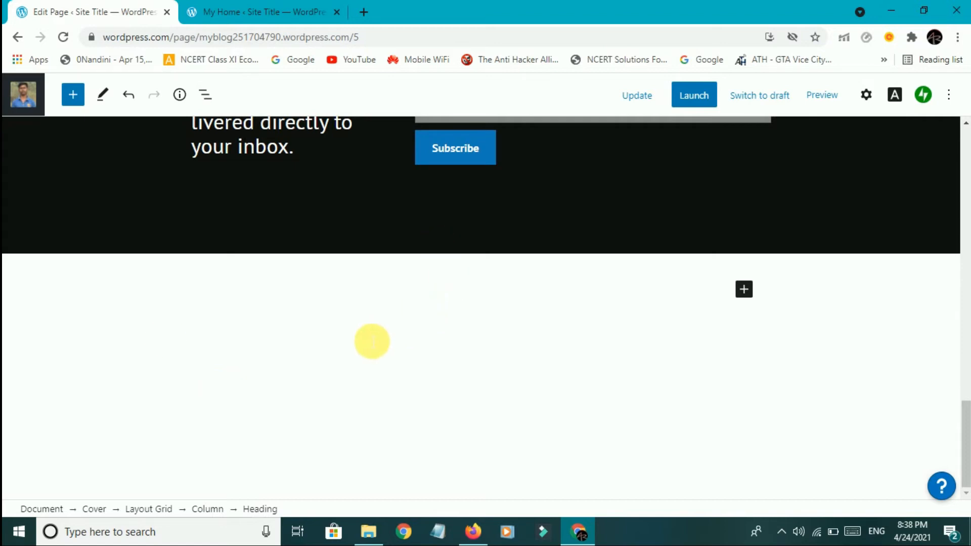
click(527, 360)
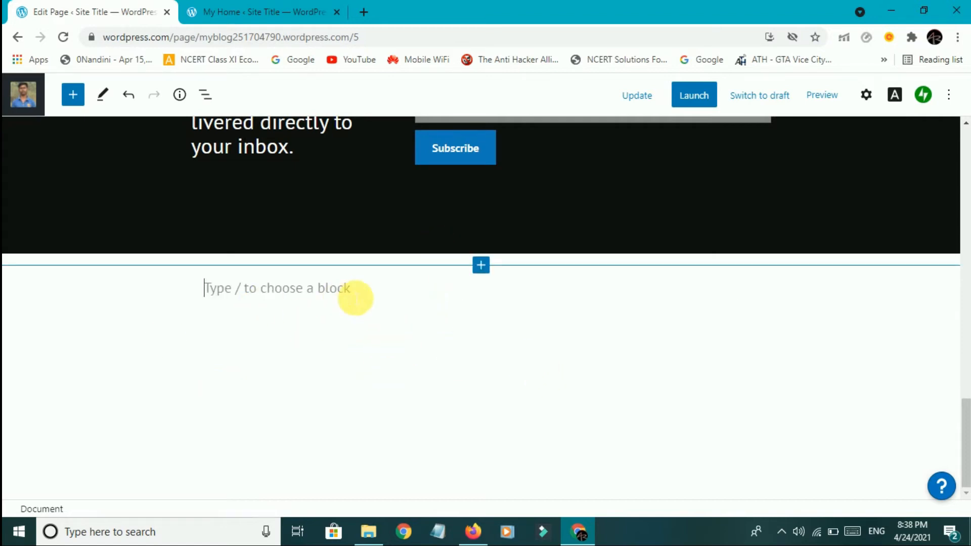
scroll(349, 303, up, 20)
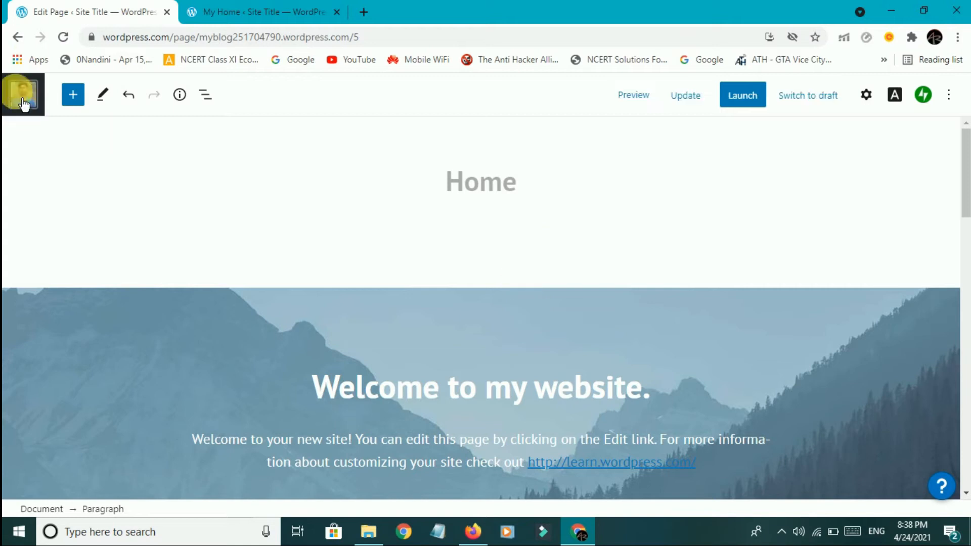
Go back to My Home and reopen the Home page in the editor.
click(19, 38)
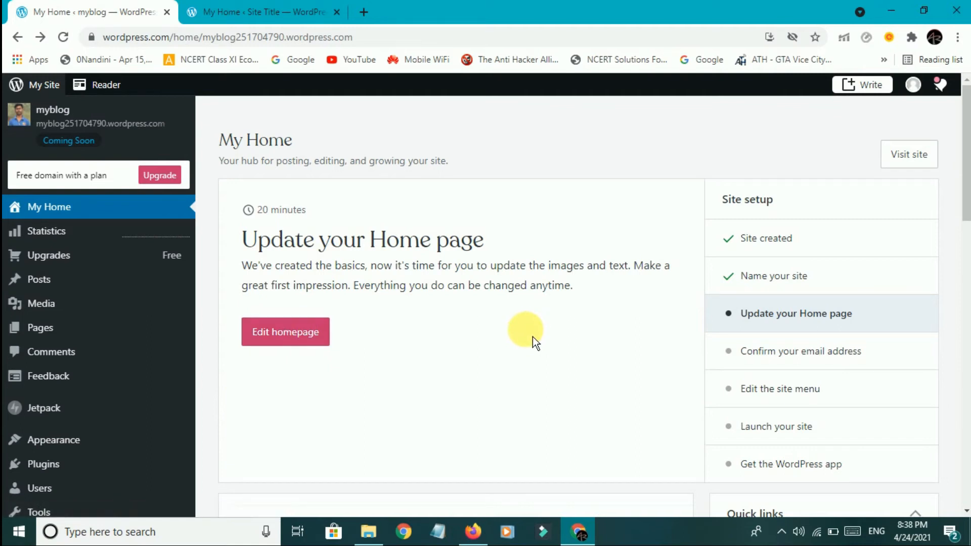
scroll(533, 336, down, 3)
scroll(532, 337, down, 3)
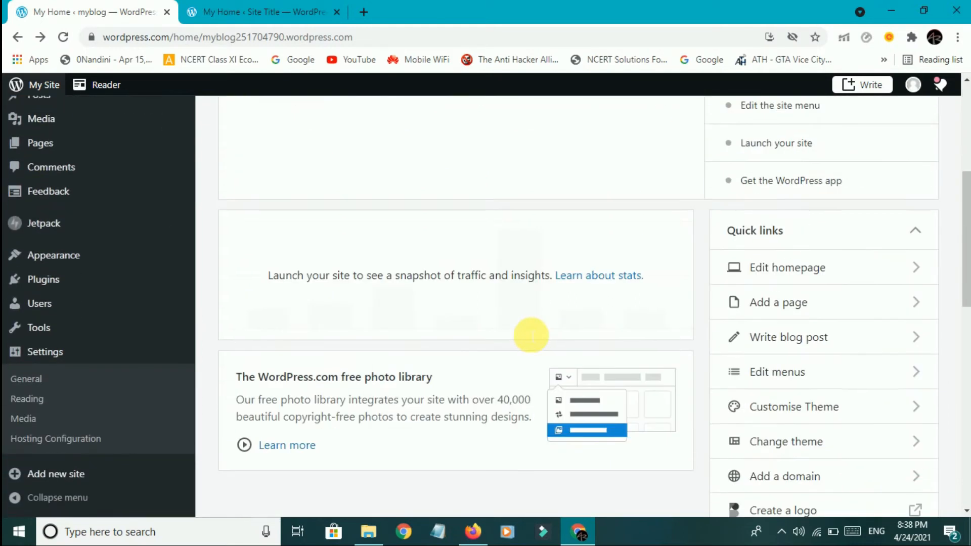
scroll(532, 336, up, 6)
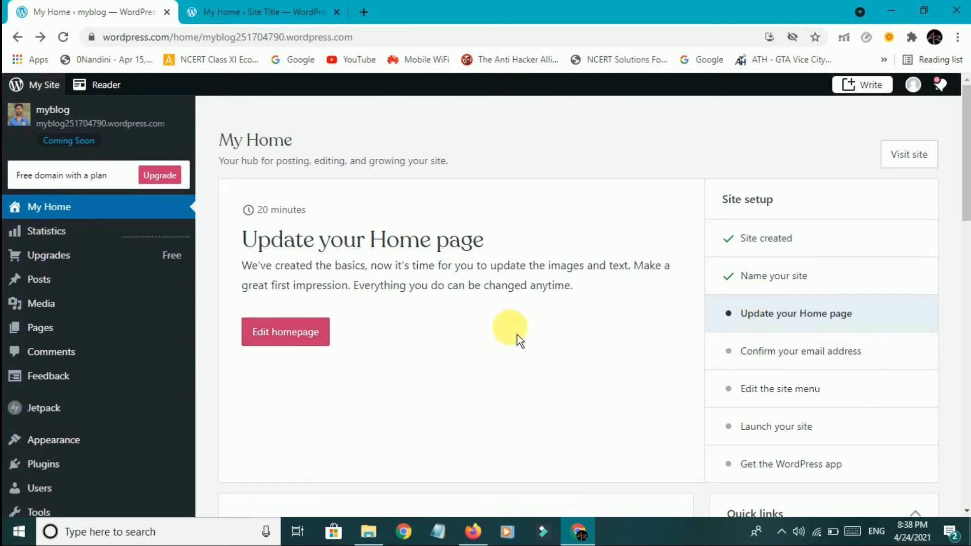
click(298, 327)
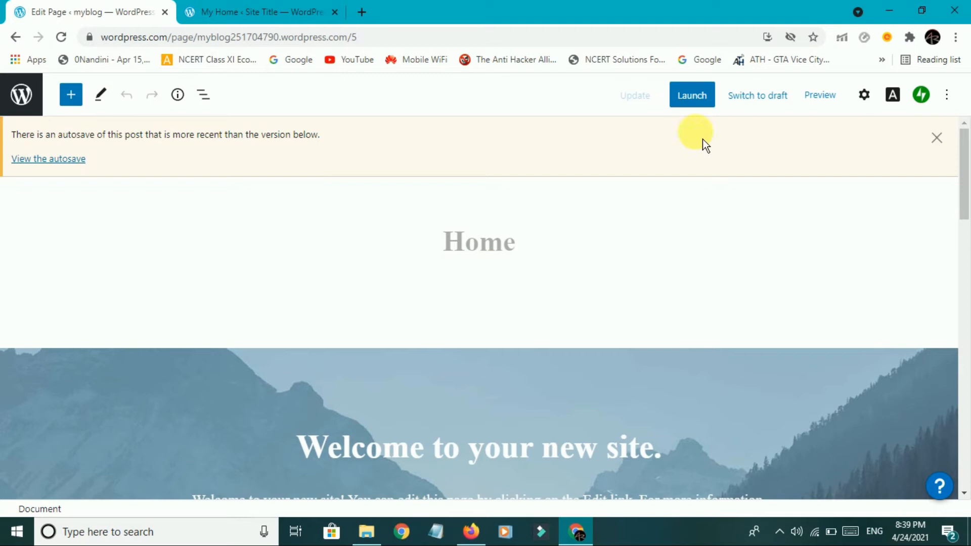
Retype the heading as 'Welcome to my website.', fixing the 'Wekcome' typo.
click(935, 152)
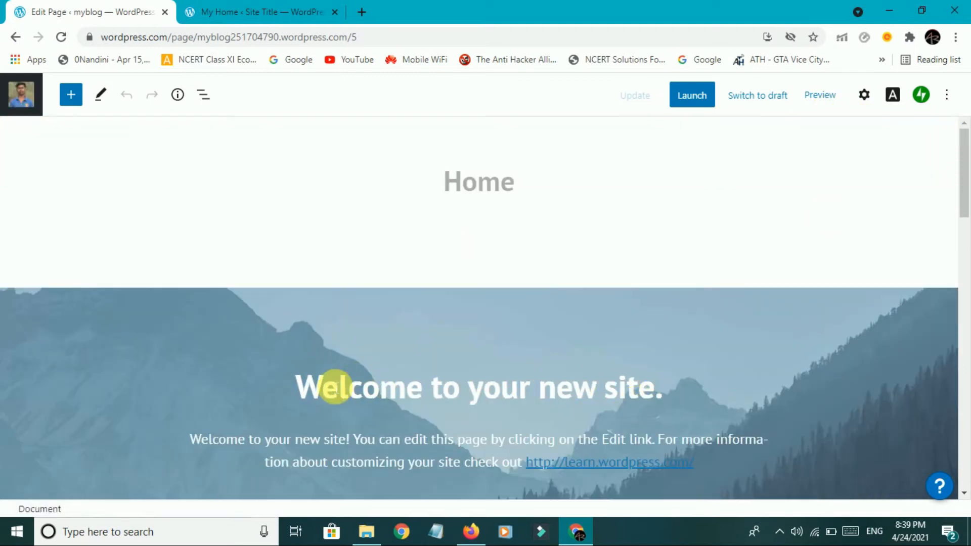
drag(564, 476, 639, 455)
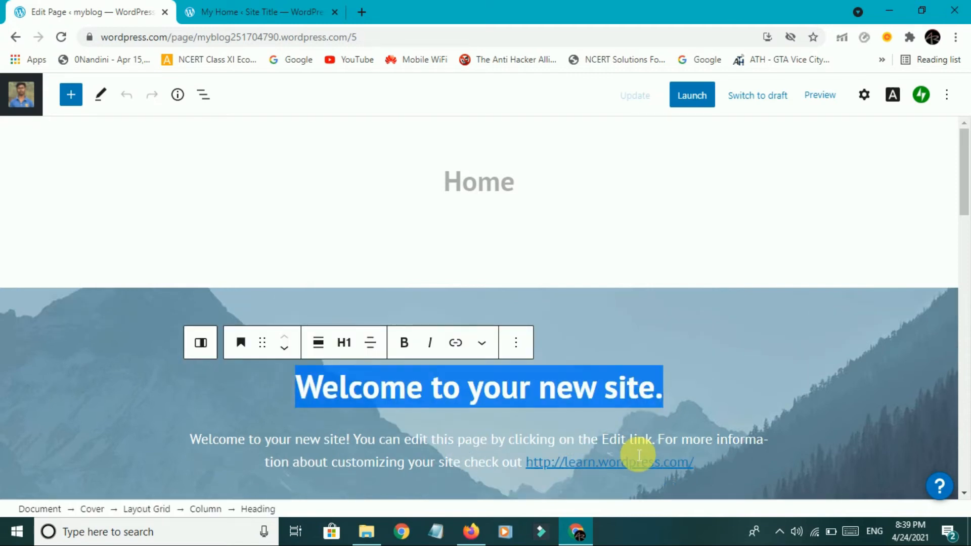
text(Wekcome to my website.)
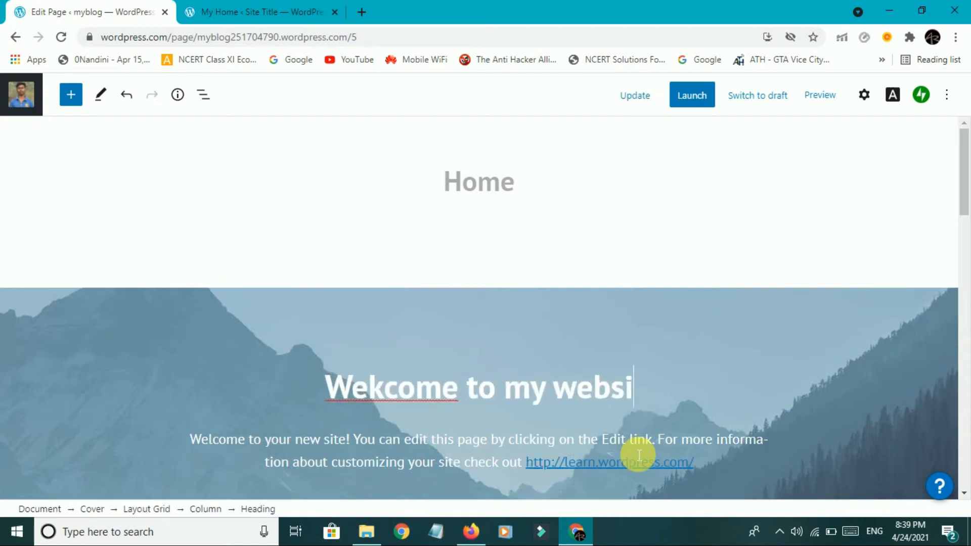
click(378, 400)
key(BackSpace)
text(l)
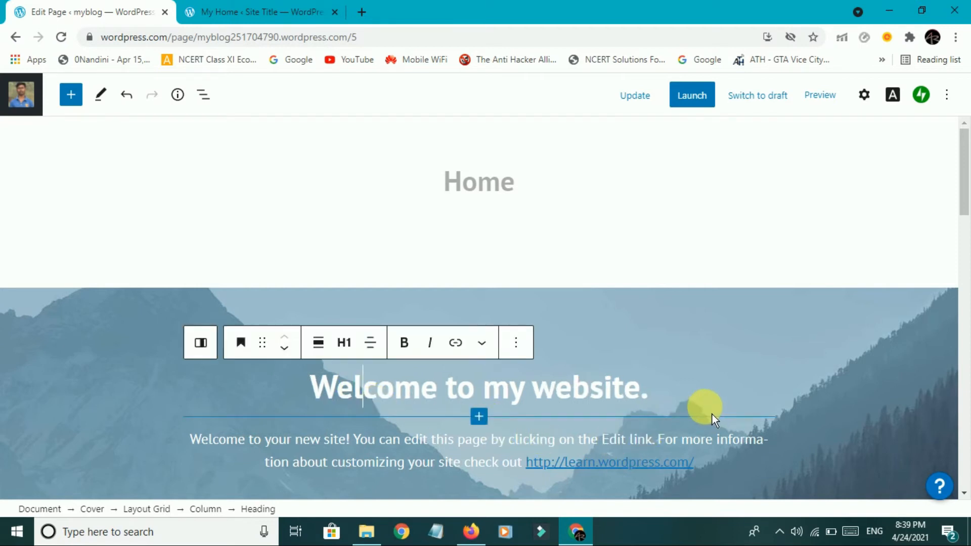
Point the Learn more button's link to the site's own address instead of learn.wordpress.com.
scroll(690, 393, down, 3)
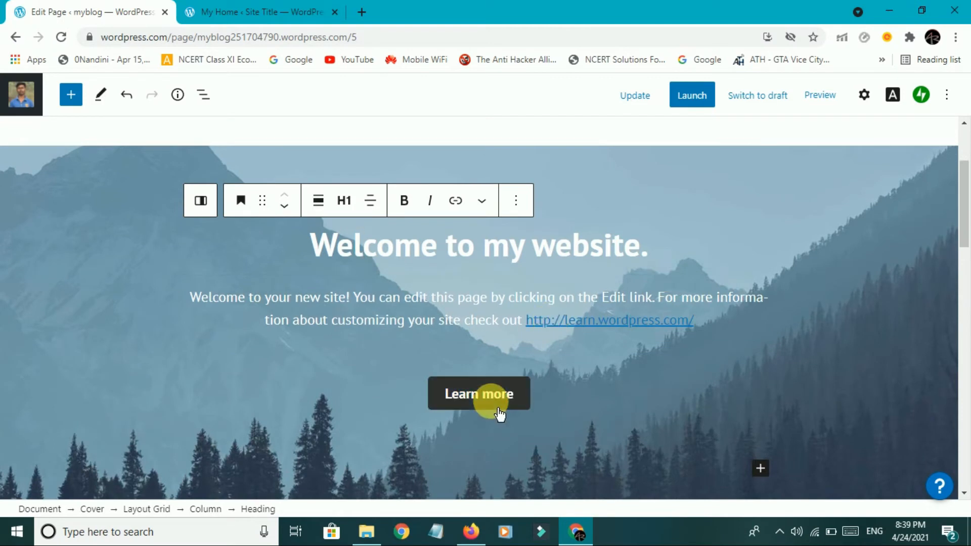
click(497, 411)
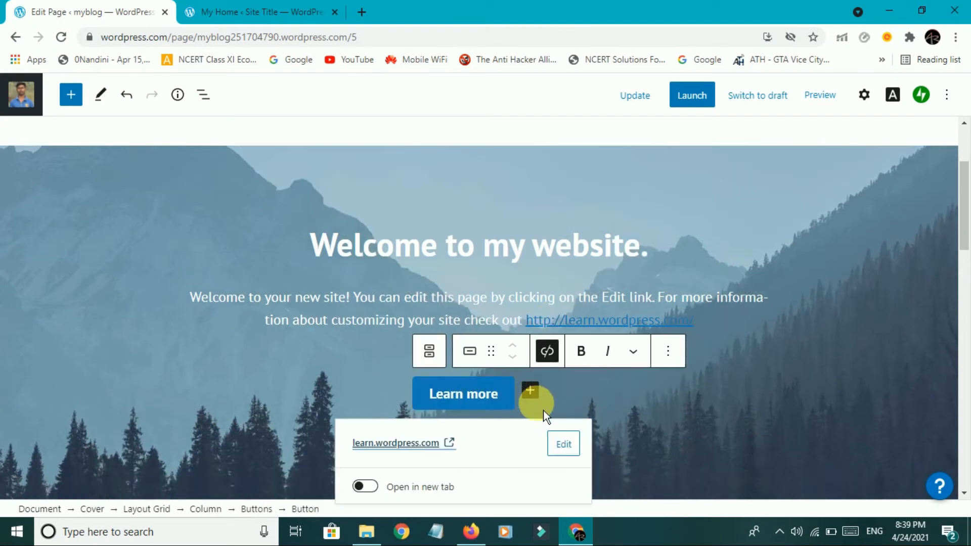
scroll(532, 401, down, 3)
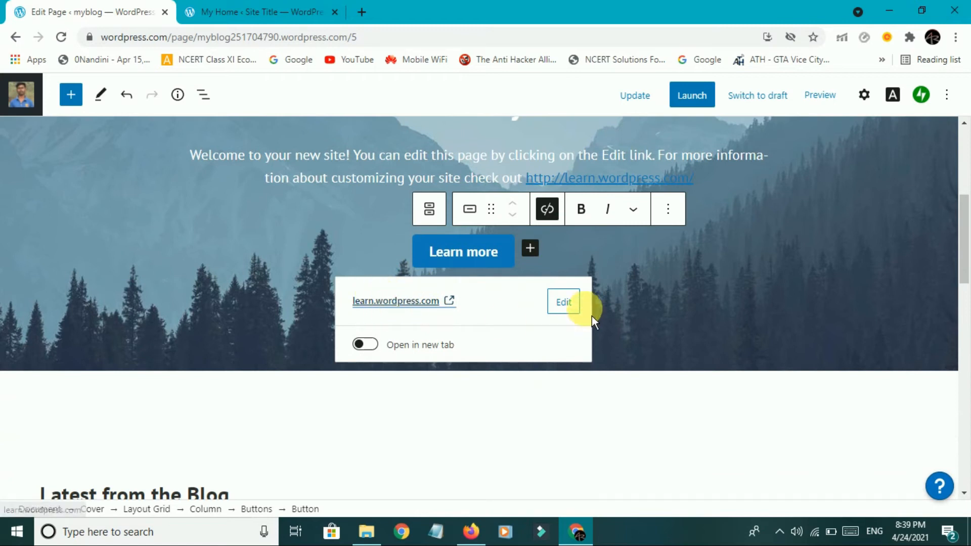
click(564, 303)
drag(529, 323, 7, 128)
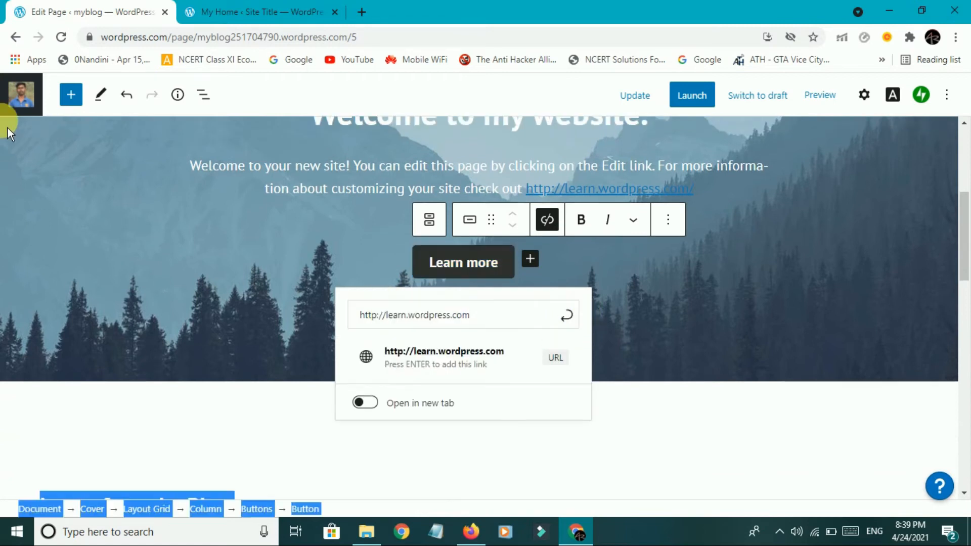
drag(481, 314, 346, 340)
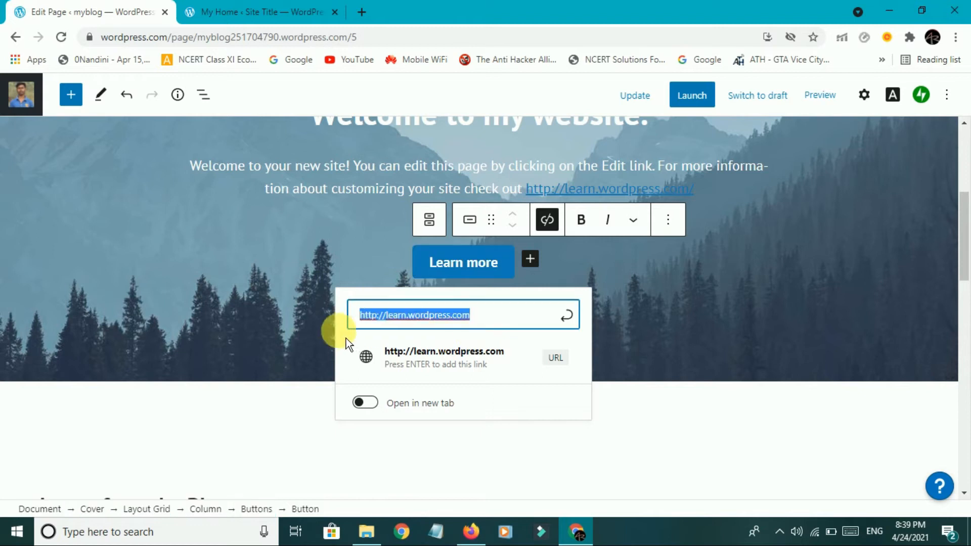
text(myblog251704790.wordpress.com)
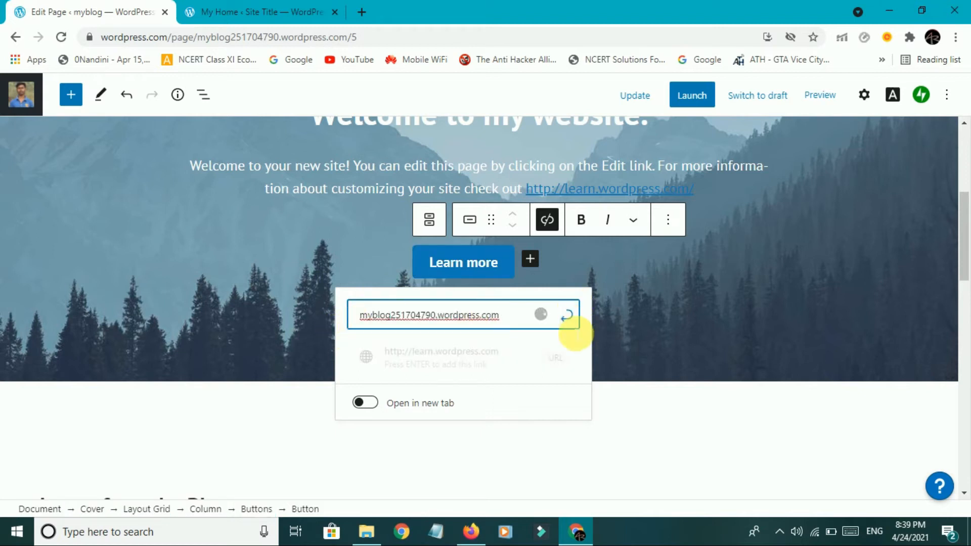
click(577, 324)
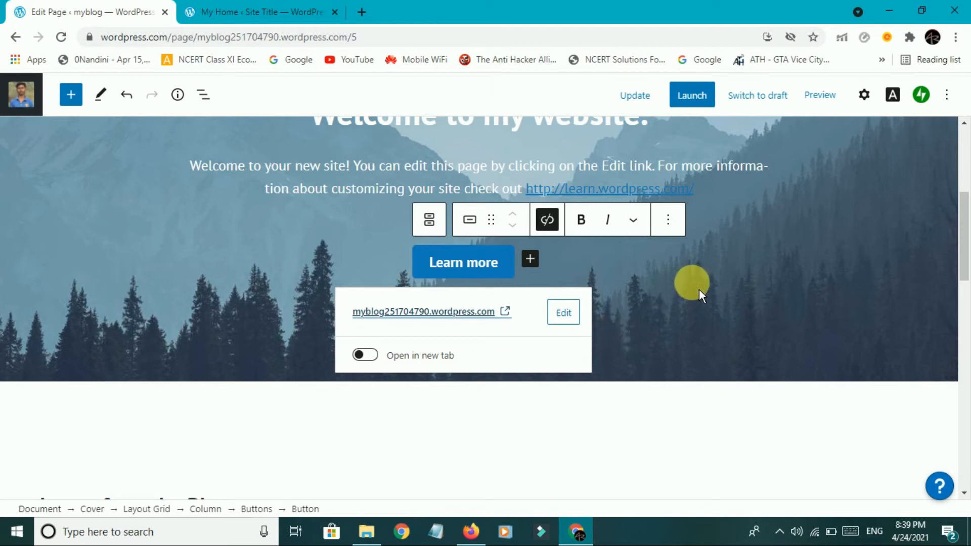
Launch the site publicly.
scroll(700, 286, down, 8)
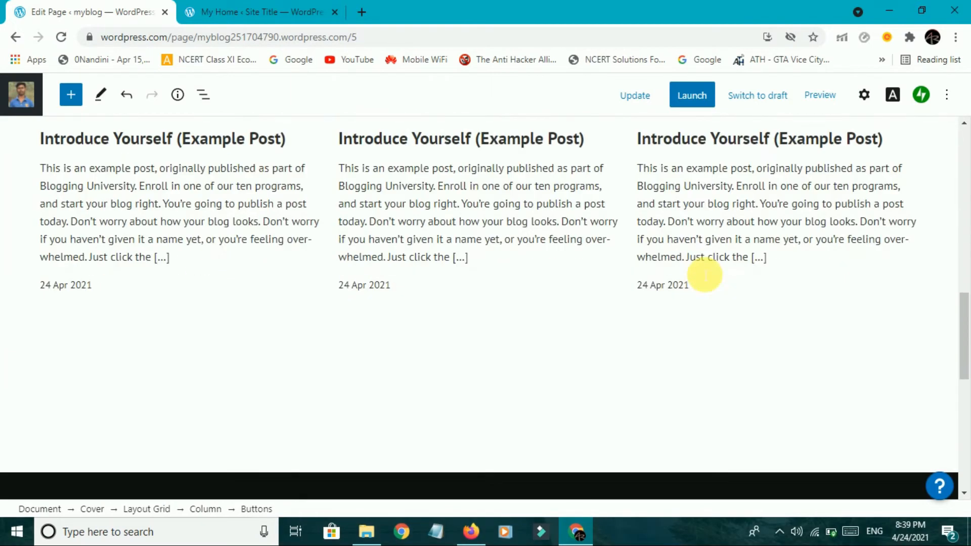
scroll(705, 274, down, 5)
scroll(703, 273, up, 10)
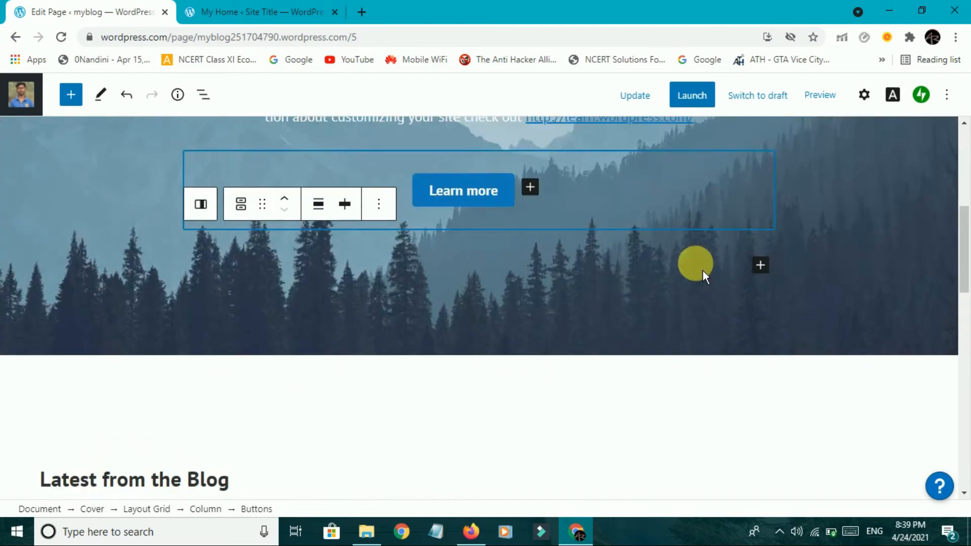
scroll(703, 270, up, 6)
click(692, 96)
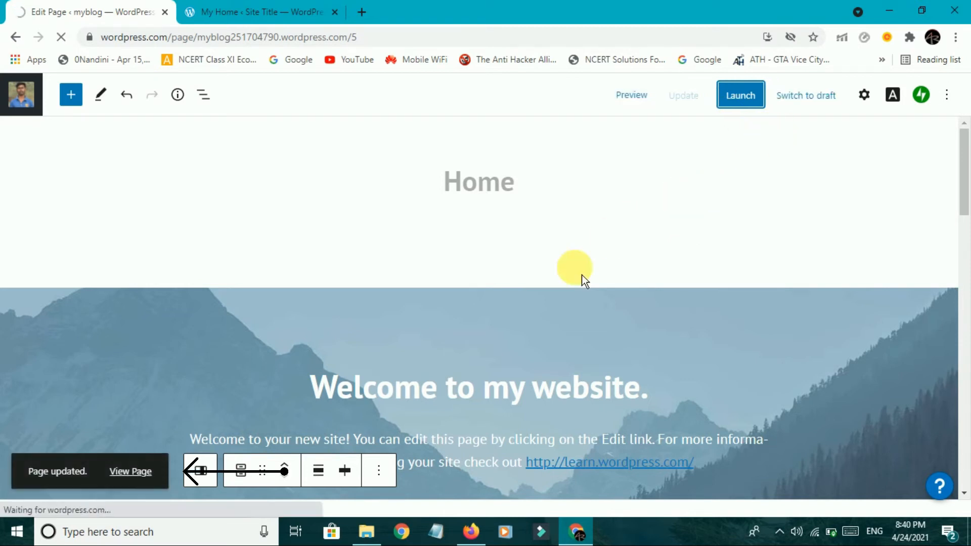
scroll(581, 275, down, 2)
Resend the account confirmation email from the My Home 'Confirm your email address' card.
scroll(581, 275, up, 2)
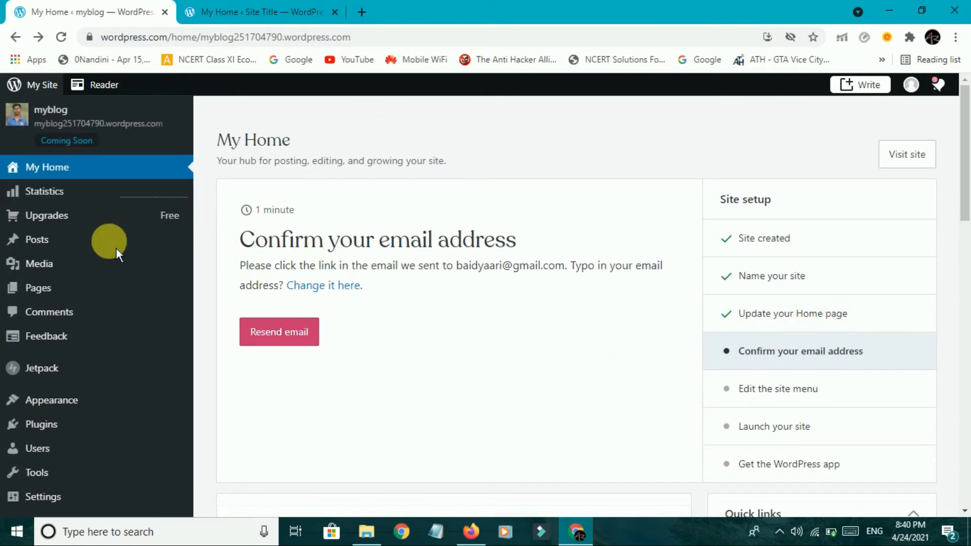
drag(242, 237, 483, 328)
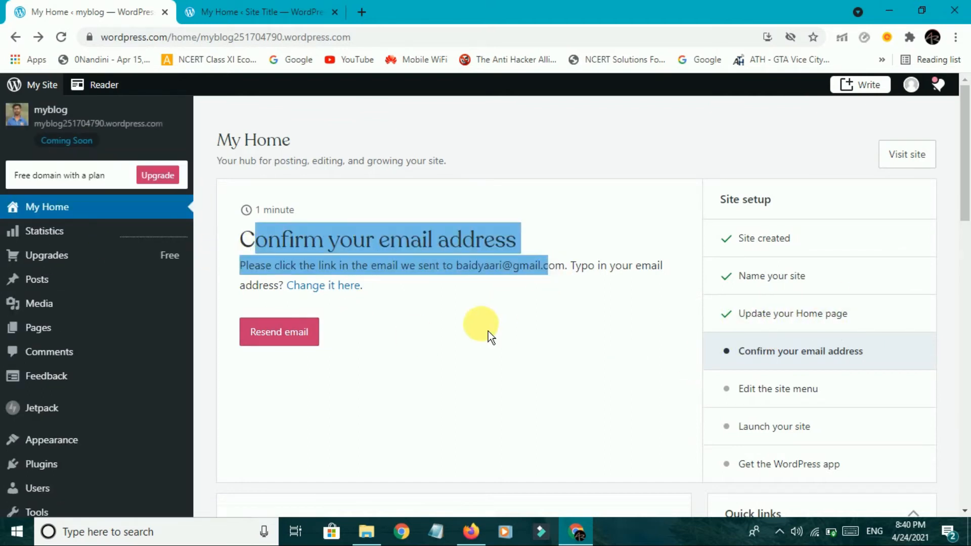
click(483, 331)
click(306, 343)
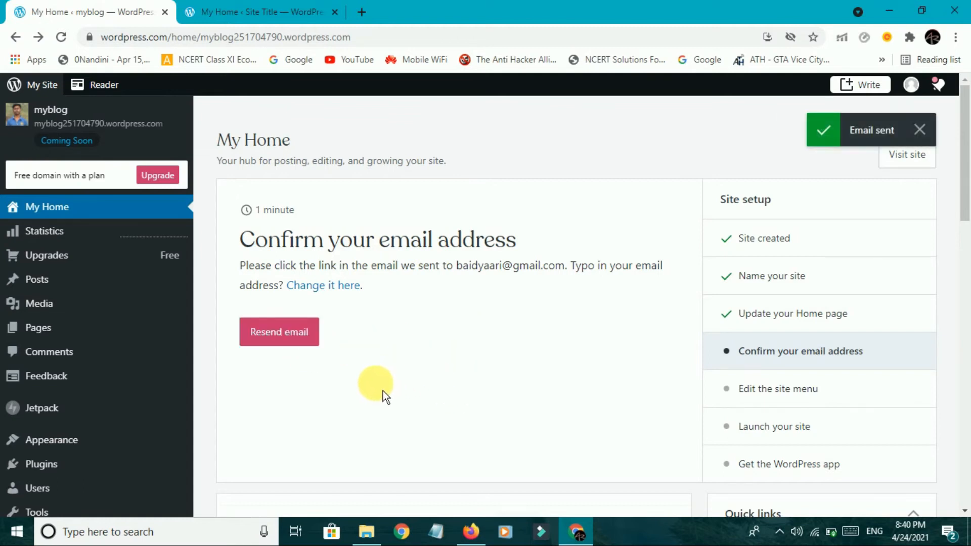
click(365, 12)
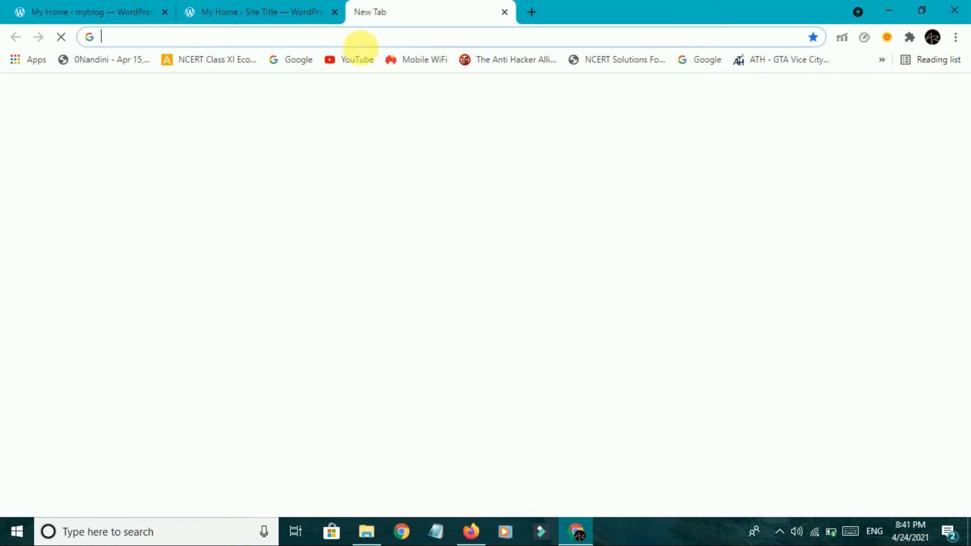
In Gmail, open the WordPress.com activation email and confirm the address.
text(gmail.)
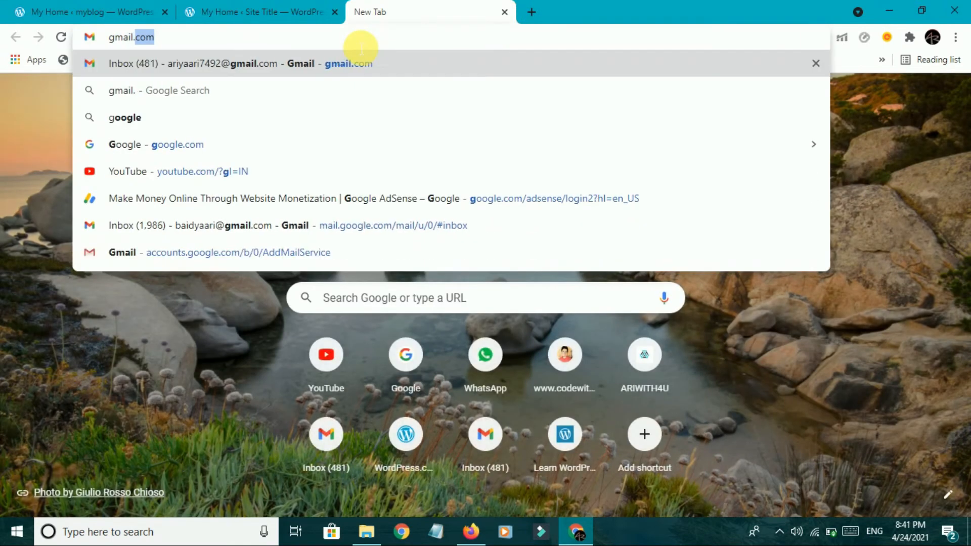
key(Return)
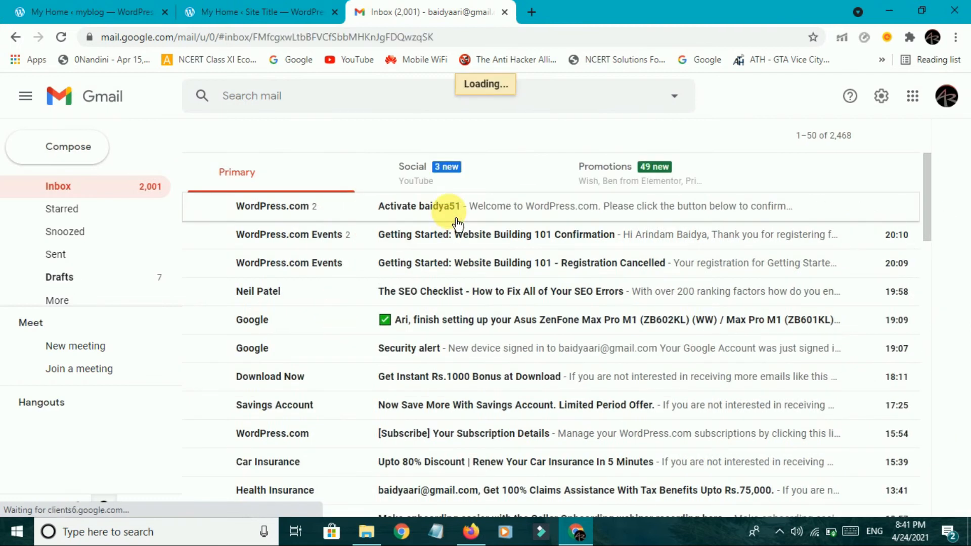
click(458, 223)
scroll(654, 341, down, 15)
scroll(653, 341, up, 10)
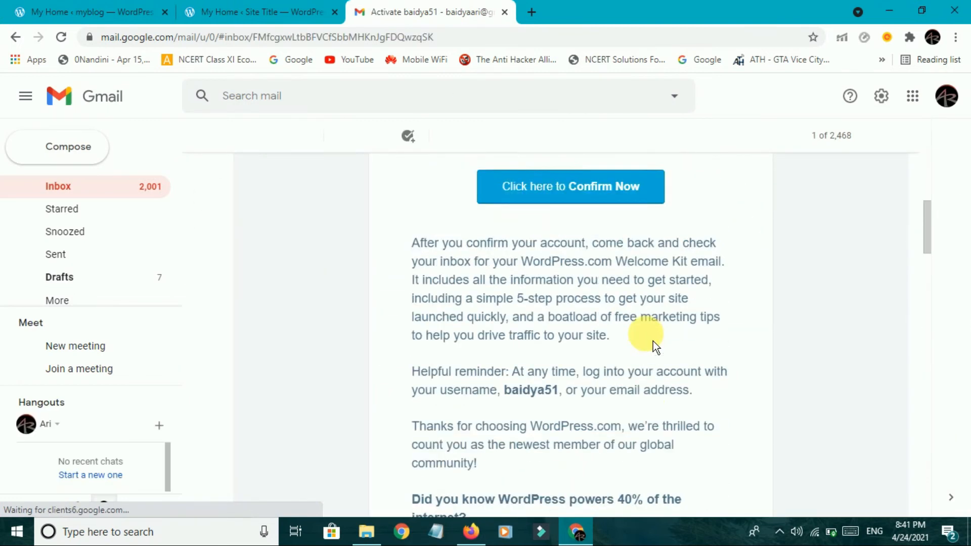
scroll(654, 341, up, 3)
click(631, 335)
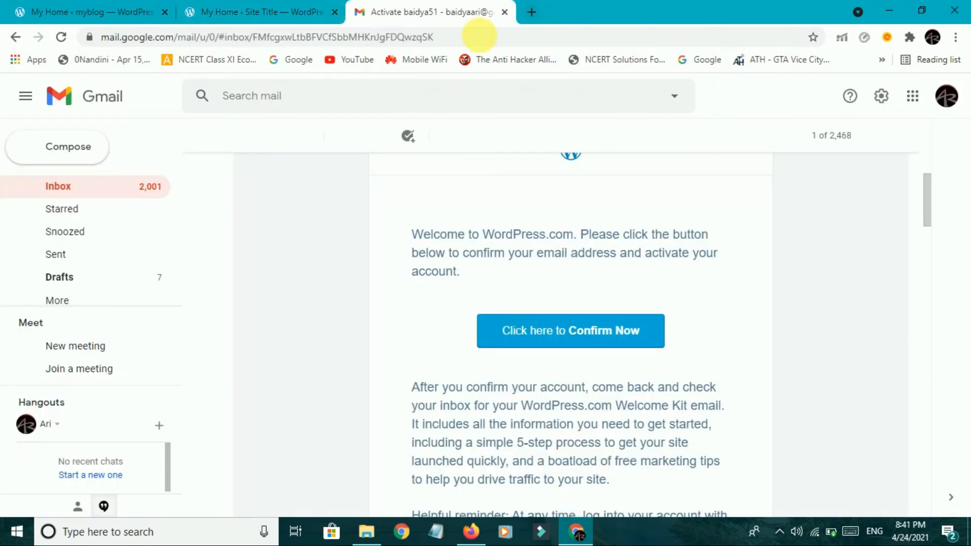
Close the confirmation tab and reload My Home so the checklist shows 'Edit the site menu'.
key(ctrl+w)
click(133, 9)
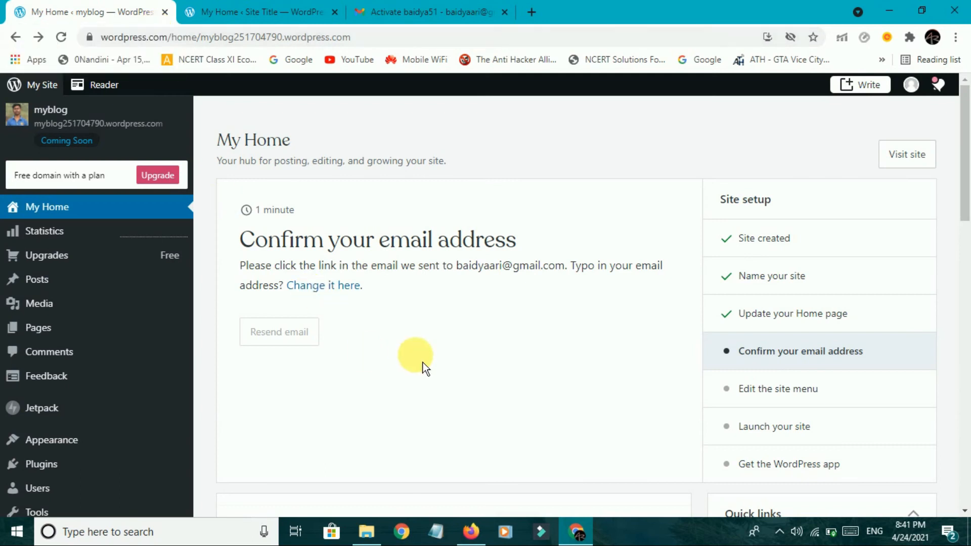
click(61, 37)
mouse_move(161, 298)
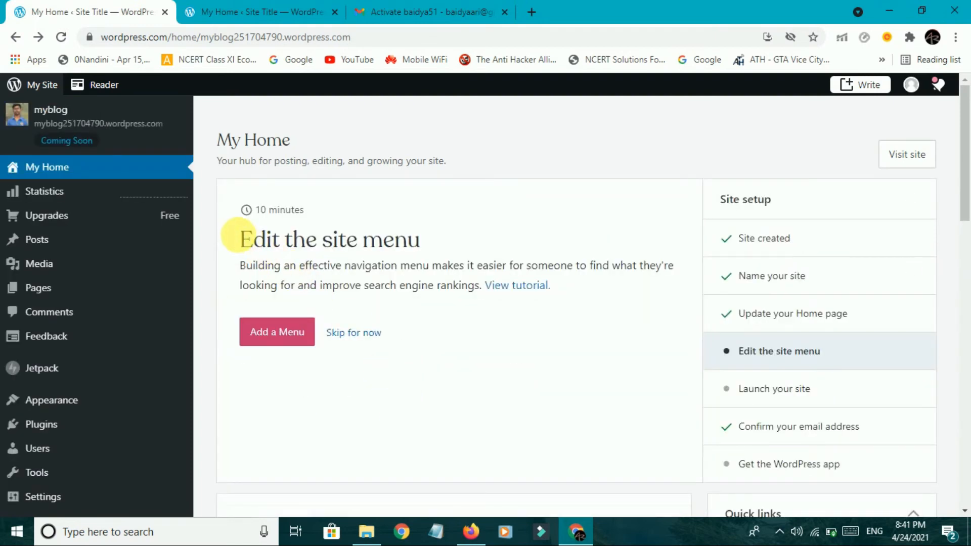
drag(242, 235, 427, 249)
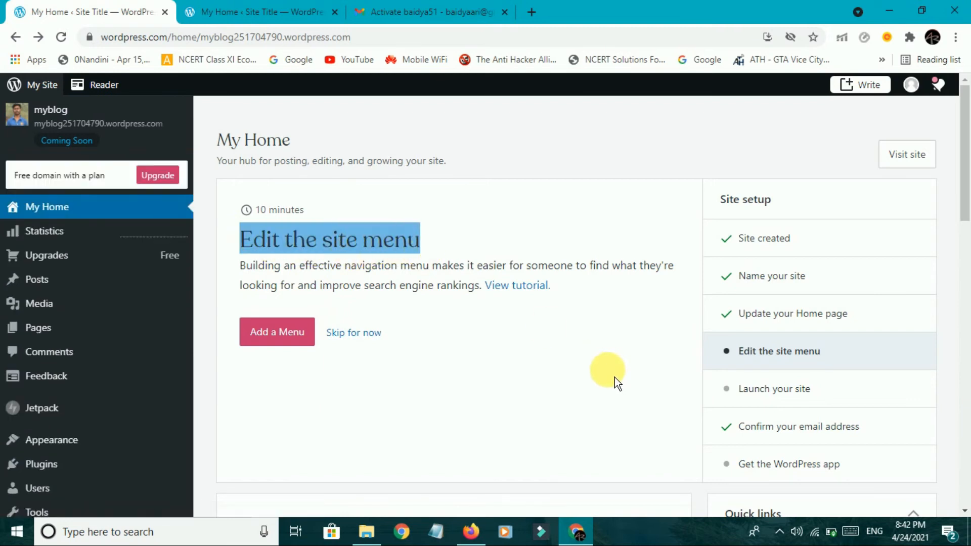
Start adding a site menu, dismiss the Customiser tour tip, and open the site title settings.
click(302, 340)
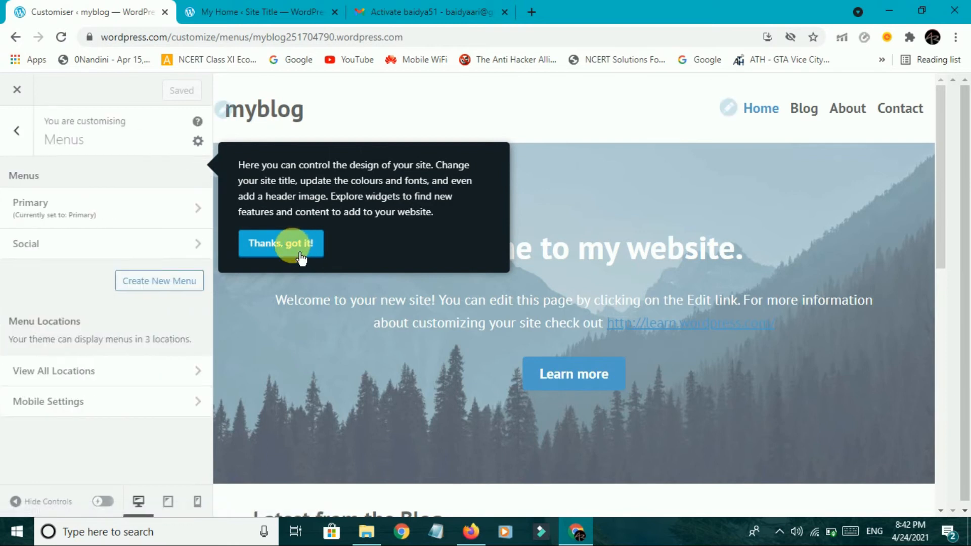
click(301, 262)
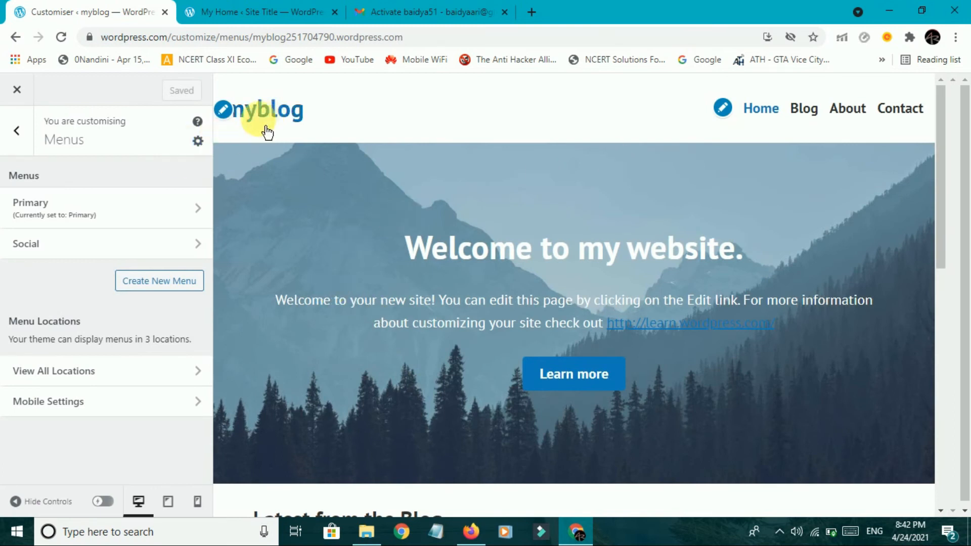
click(234, 118)
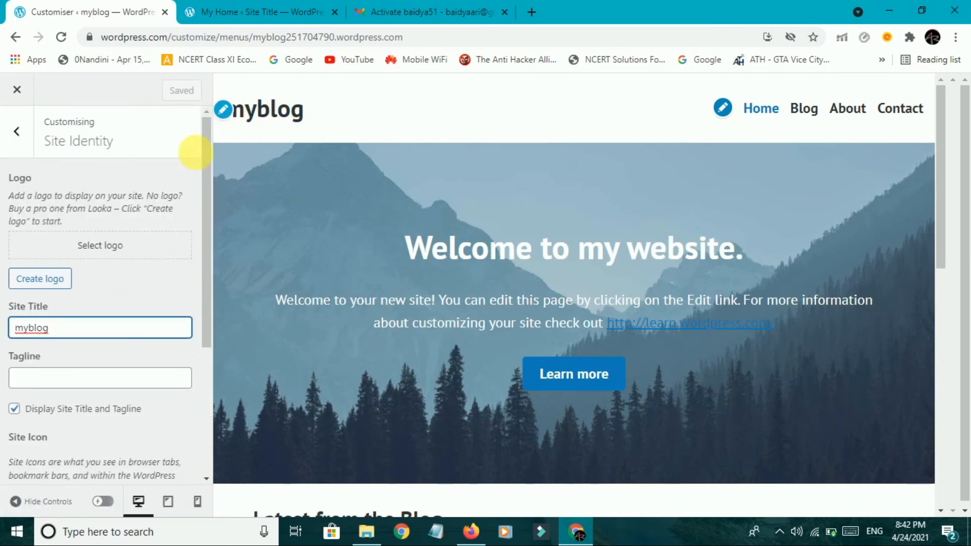
Change the site title from 'myblog' to 'MyBlog', keep Footer Credit on Default, and save.
drag(96, 329, 8, 308)
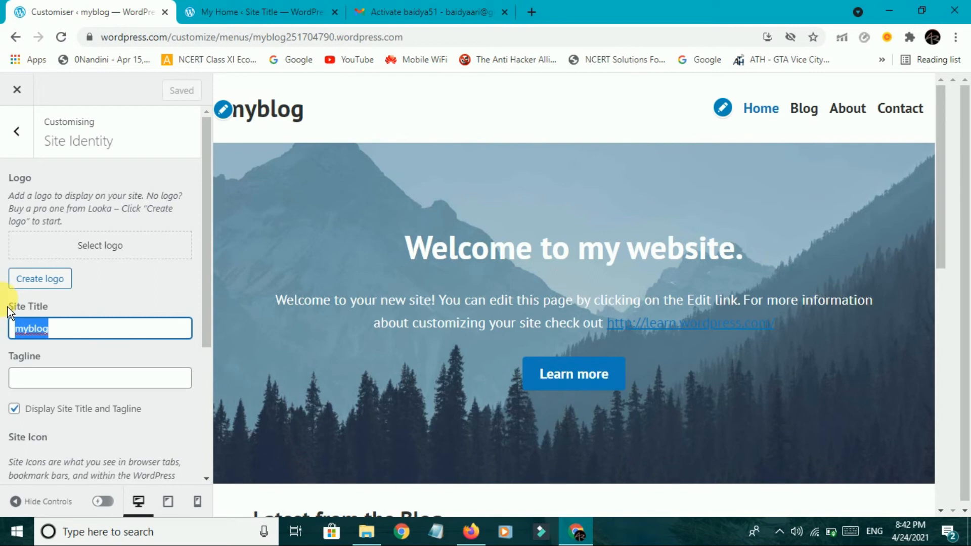
text(MyB)
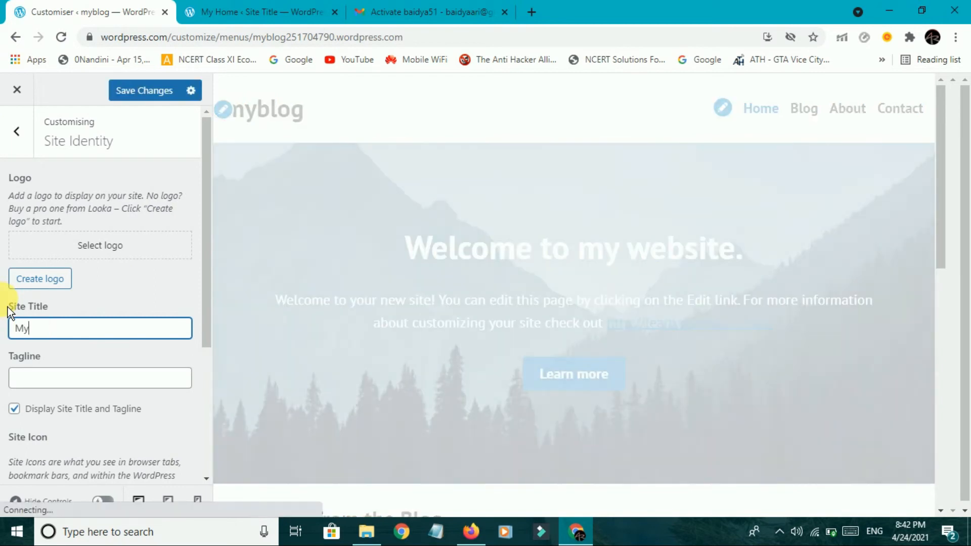
text(log)
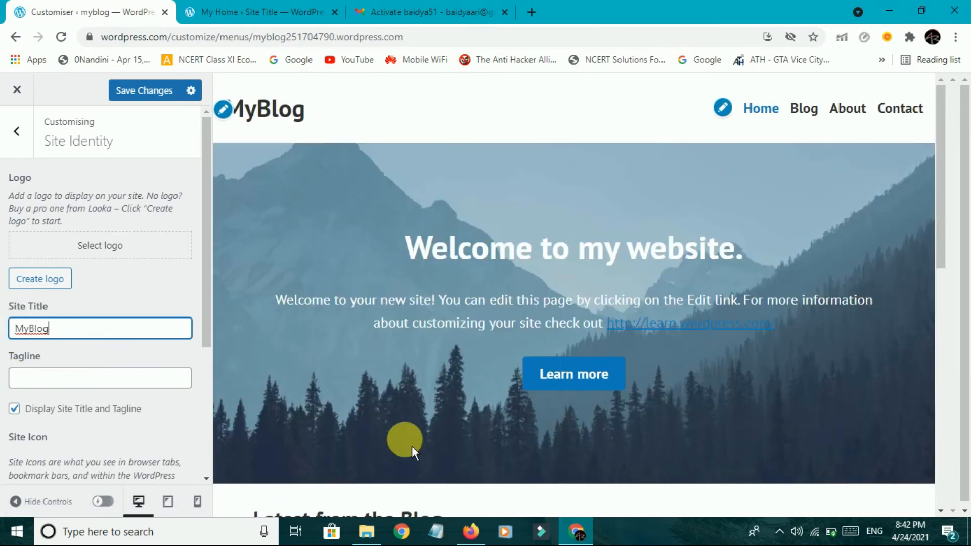
scroll(127, 392, down, 4)
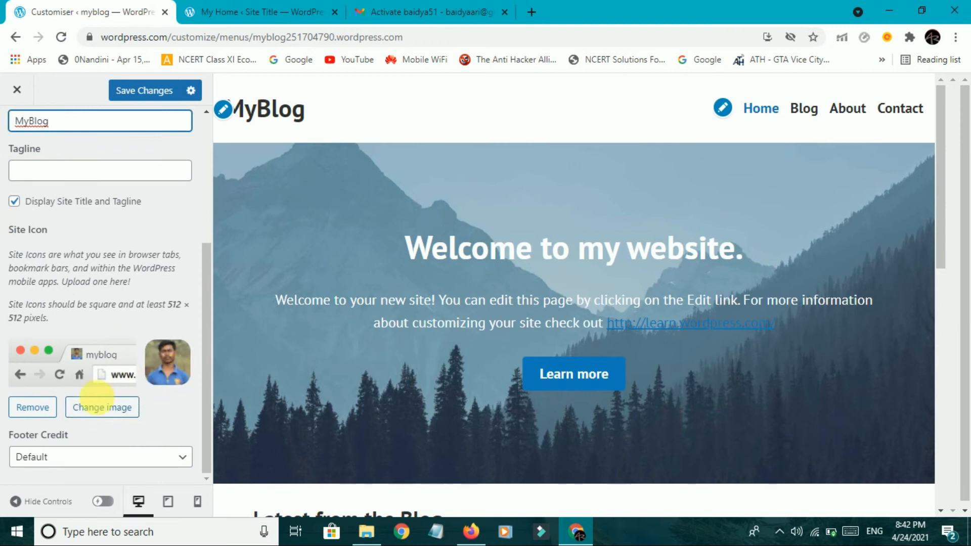
click(112, 461)
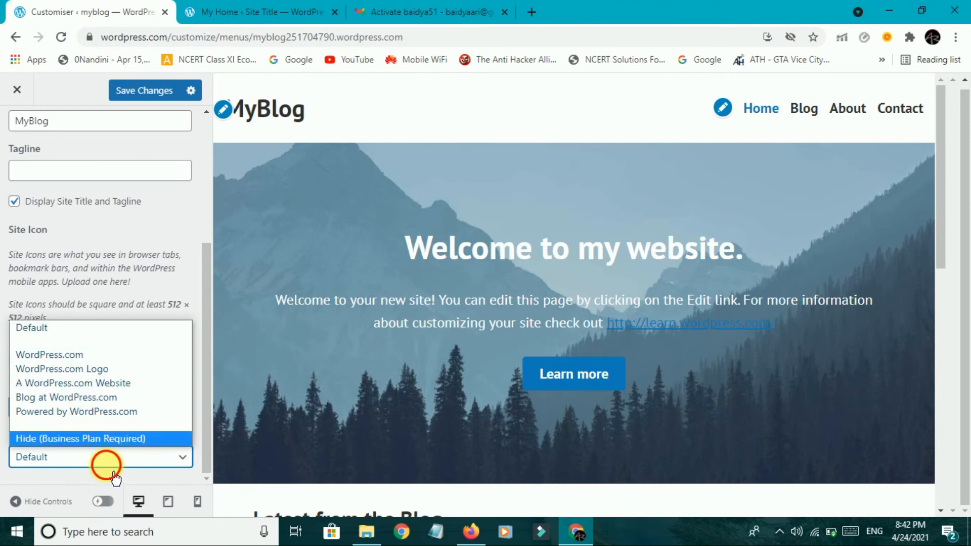
click(105, 460)
scroll(499, 431, down, 10)
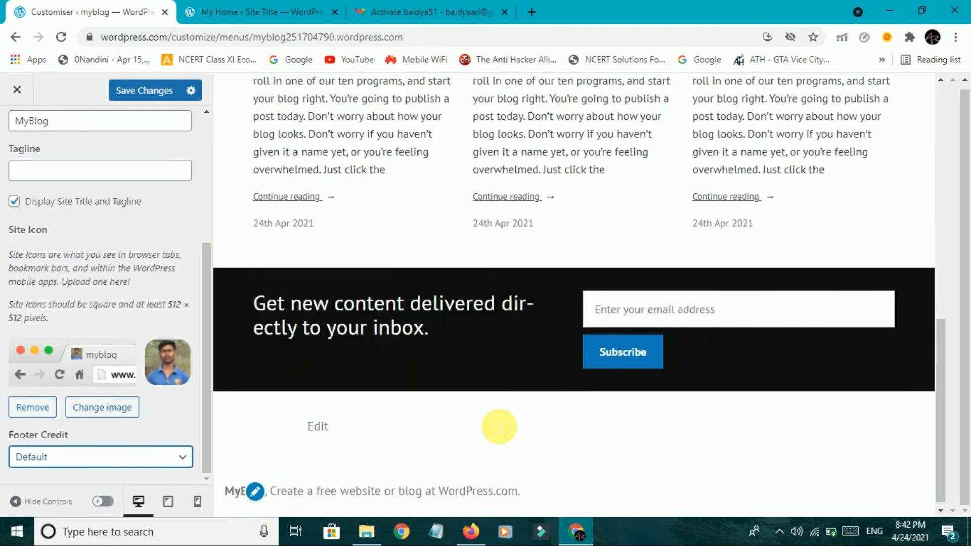
scroll(500, 427, up, 10)
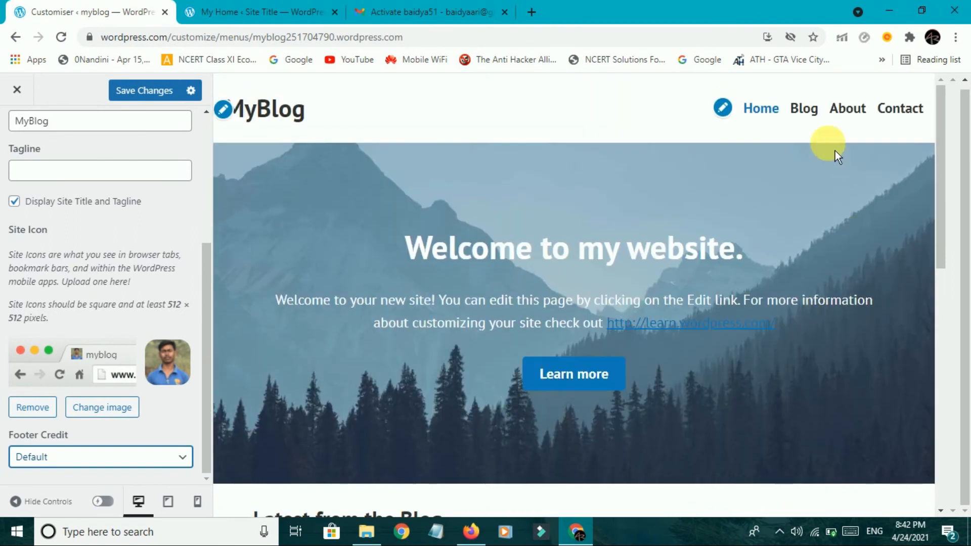
scroll(570, 338, down, 10)
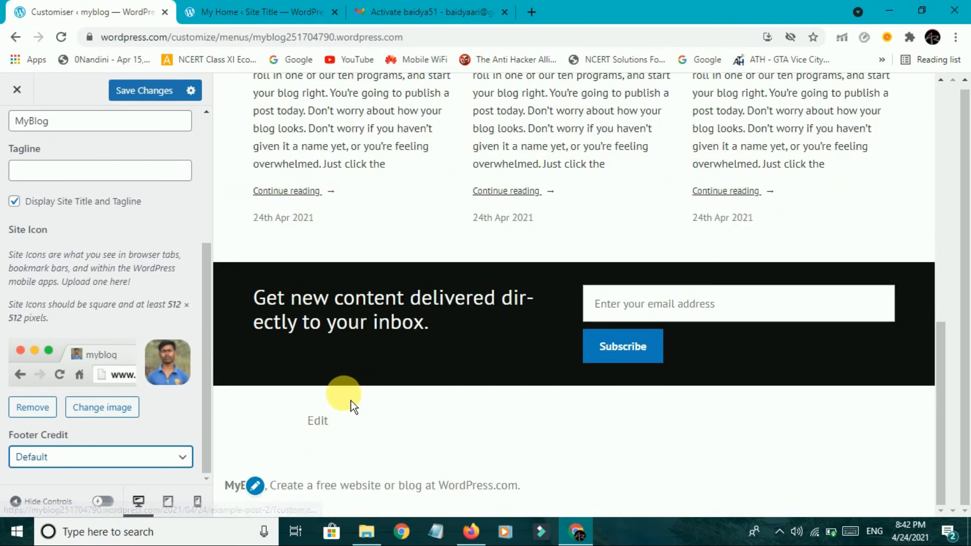
scroll(332, 473, up, 10)
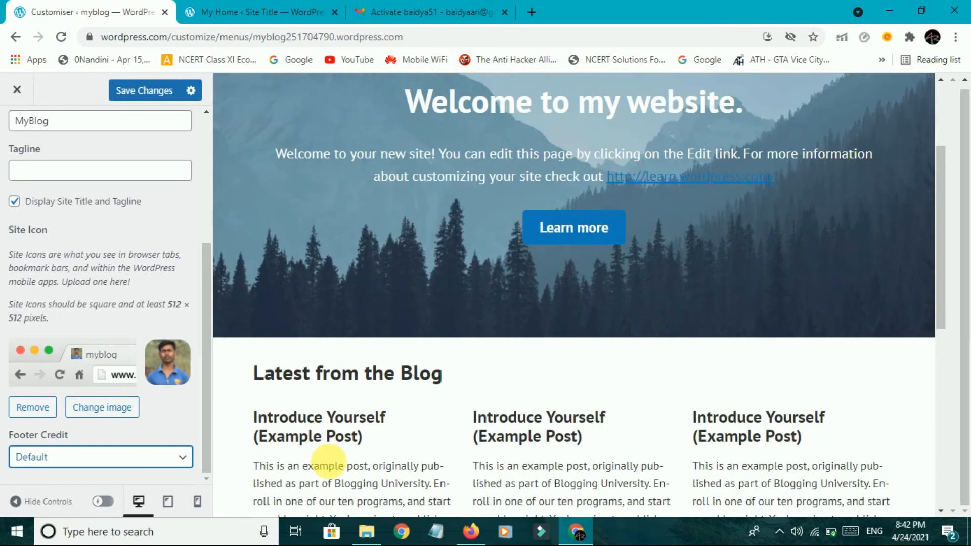
click(140, 92)
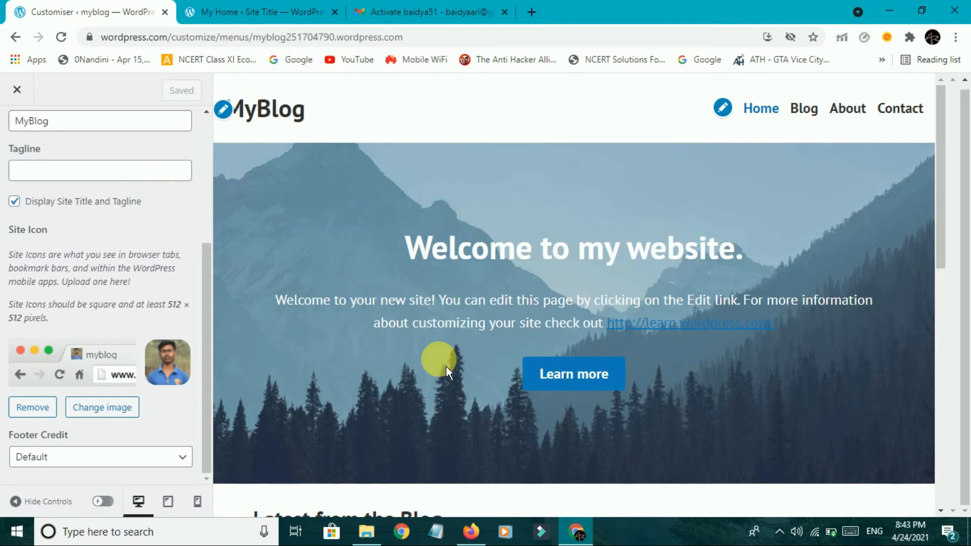
Close the Customiser, skip the site menu step on My Home, and start launching the site.
click(17, 90)
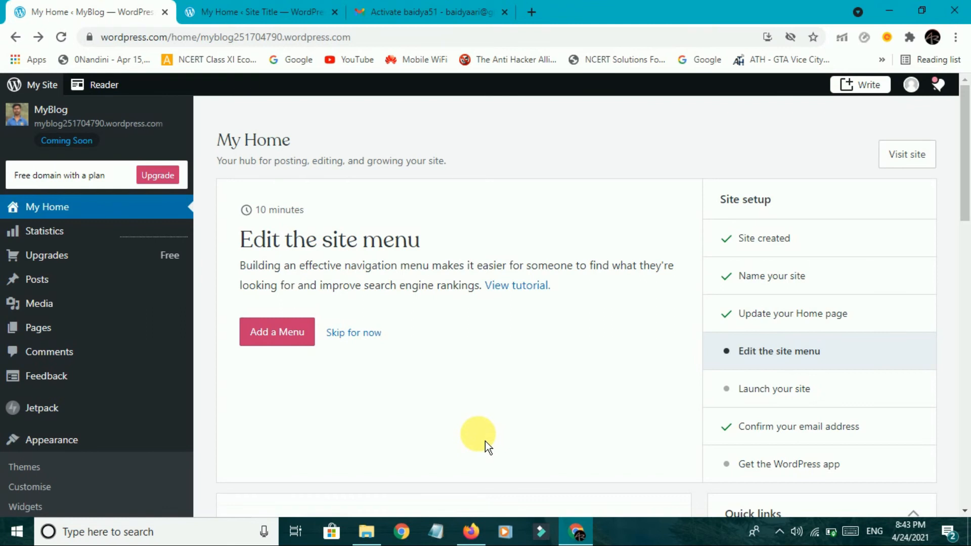
click(354, 337)
click(302, 338)
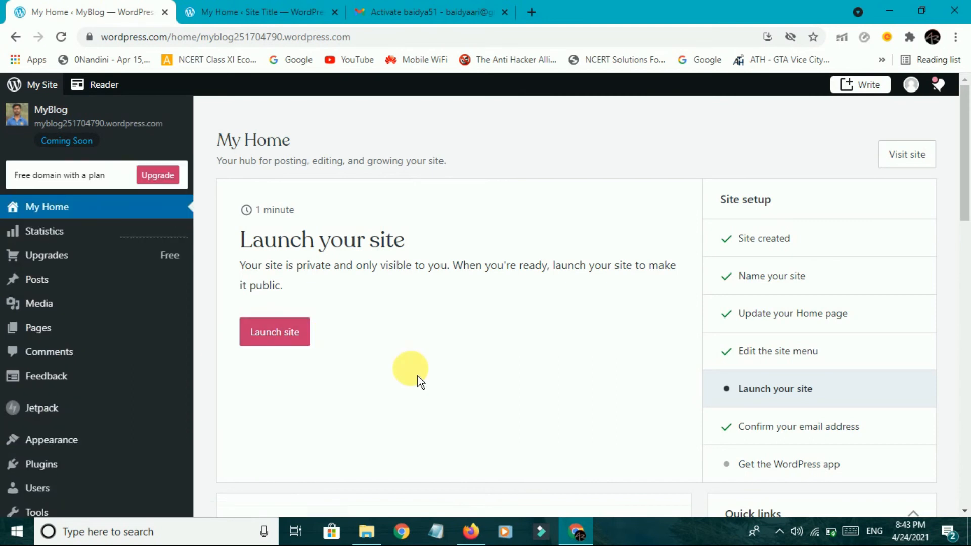
scroll(418, 376, down, 3)
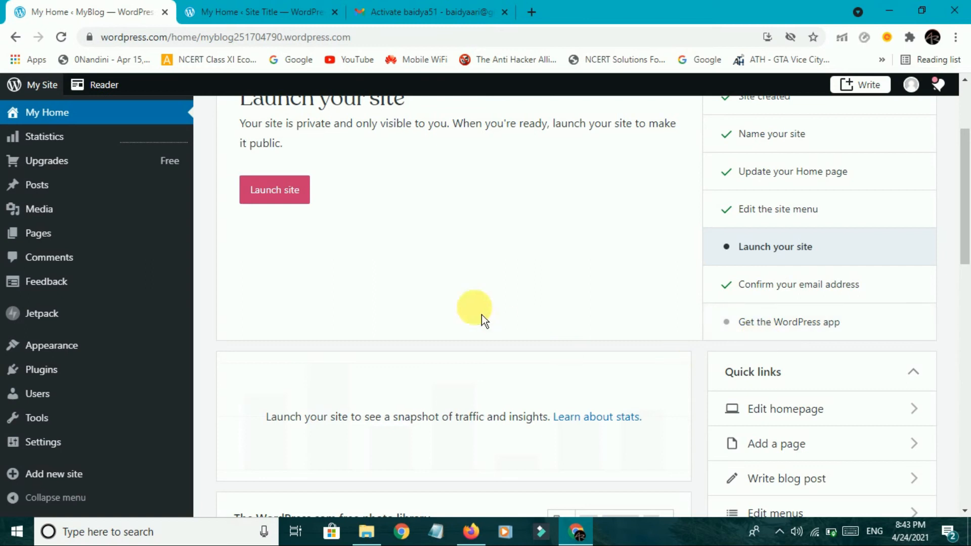
scroll(532, 284, down, 3)
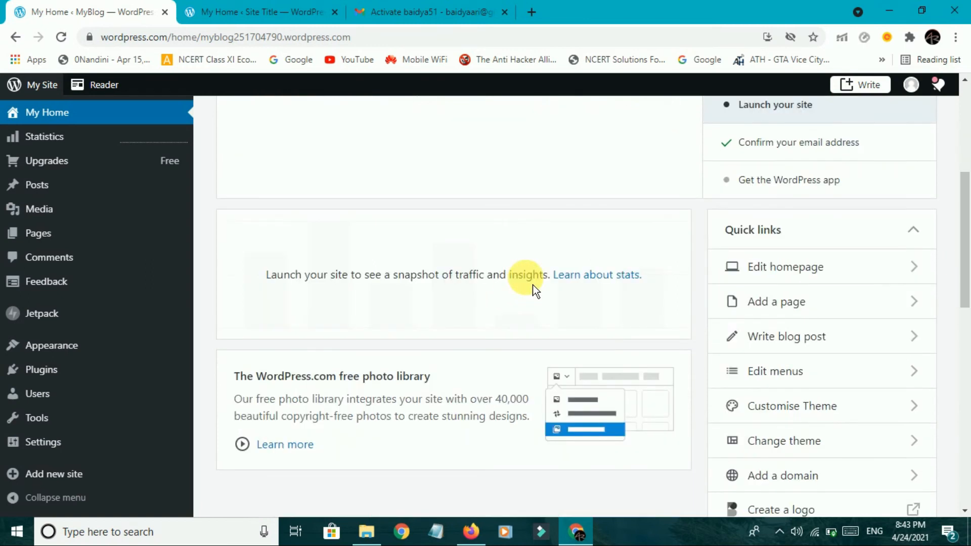
scroll(526, 278, up, 6)
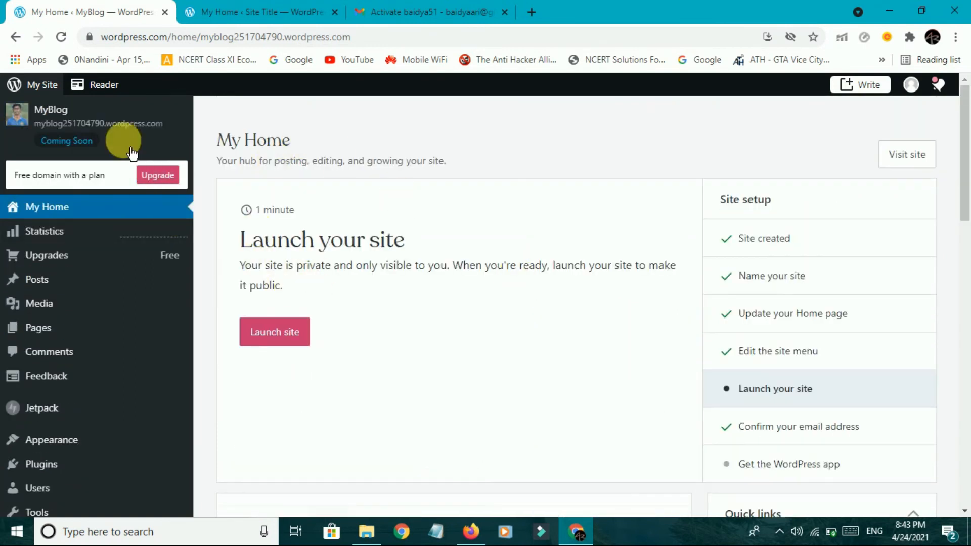
click(282, 343)
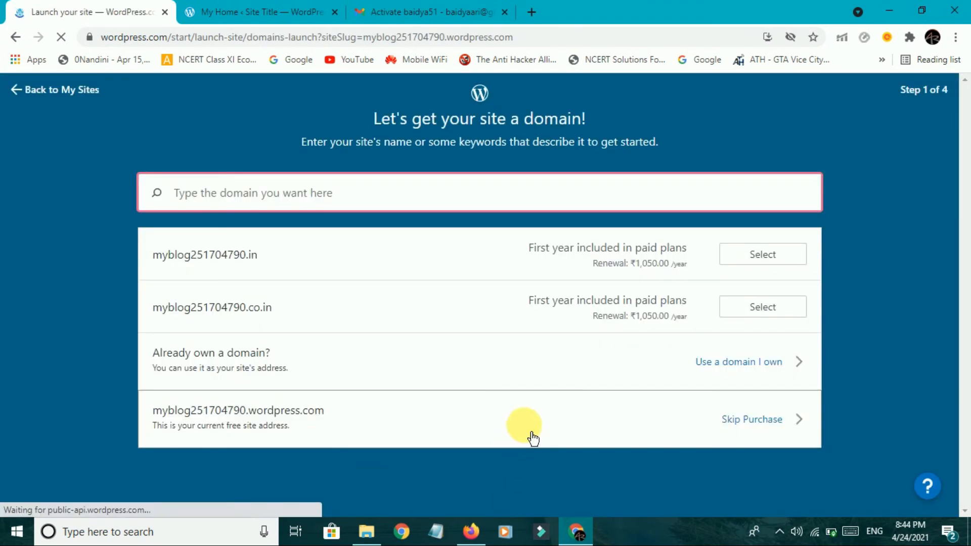
Move past the domain step and choose the Premium plan.
click(533, 438)
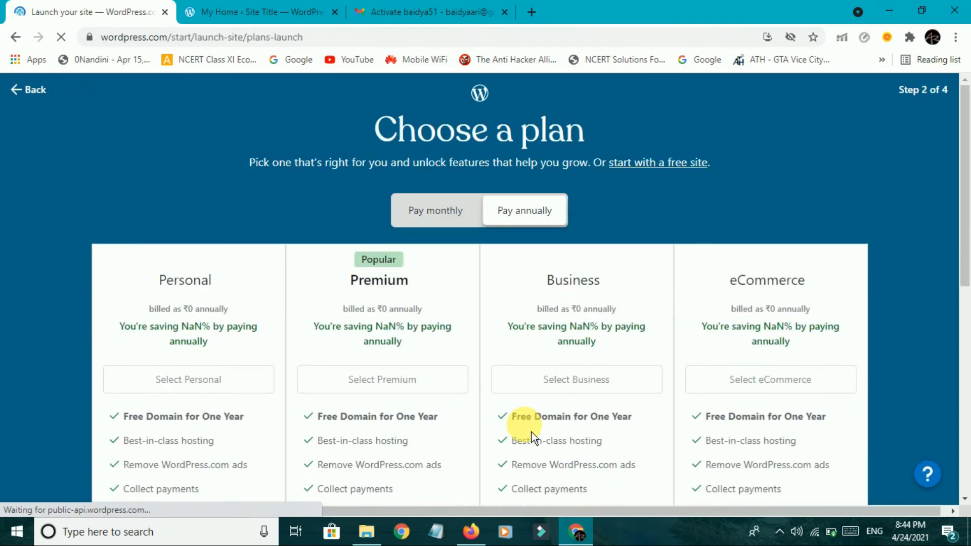
scroll(546, 384, down, 6)
scroll(546, 384, down, 1)
scroll(433, 400, up, 6)
click(414, 428)
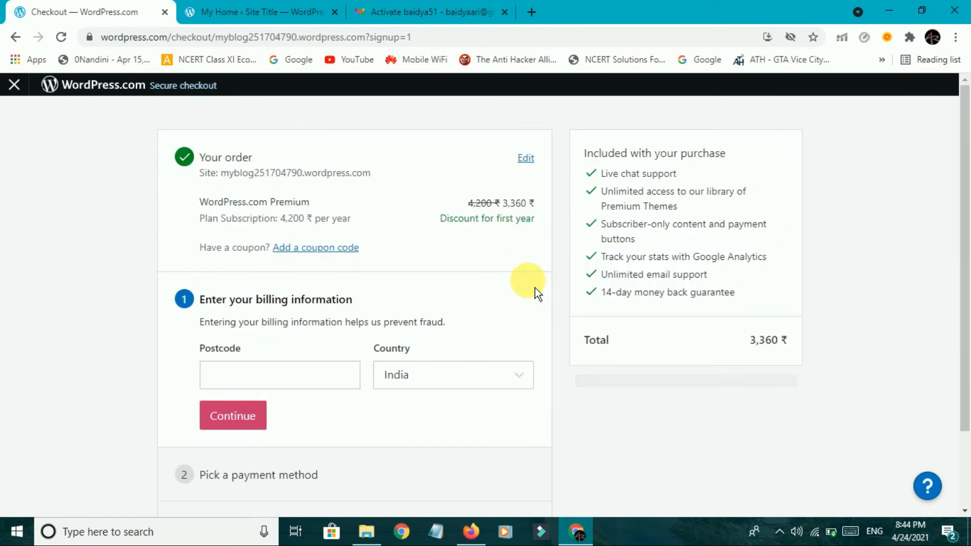
Remove the Premium plan from the checkout cart and confirm the removal.
scroll(434, 335, down, 2)
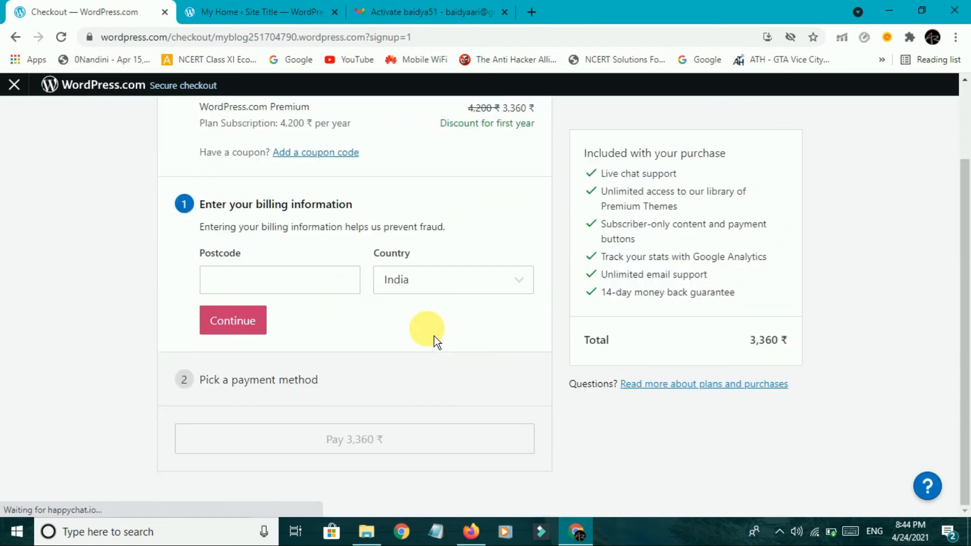
scroll(556, 252, up, 2)
click(525, 158)
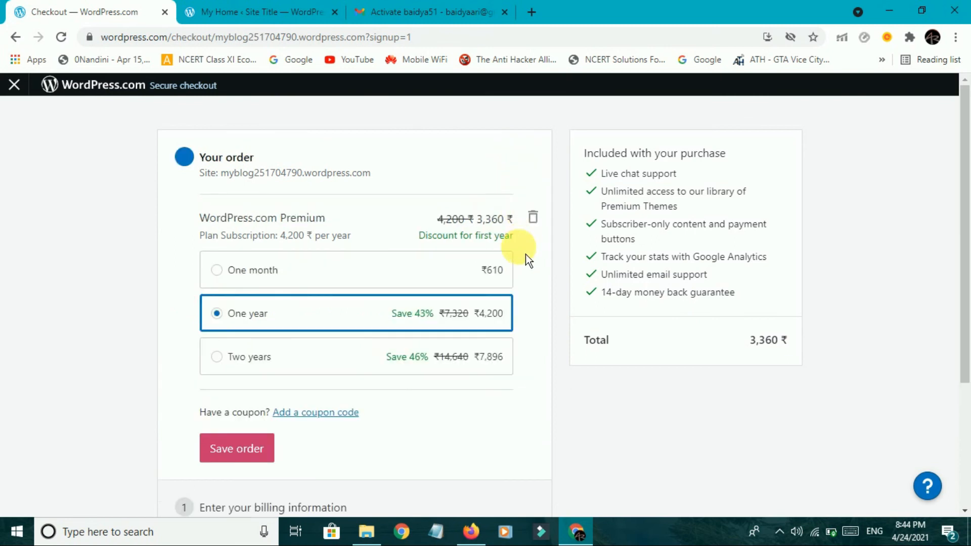
click(539, 227)
click(566, 362)
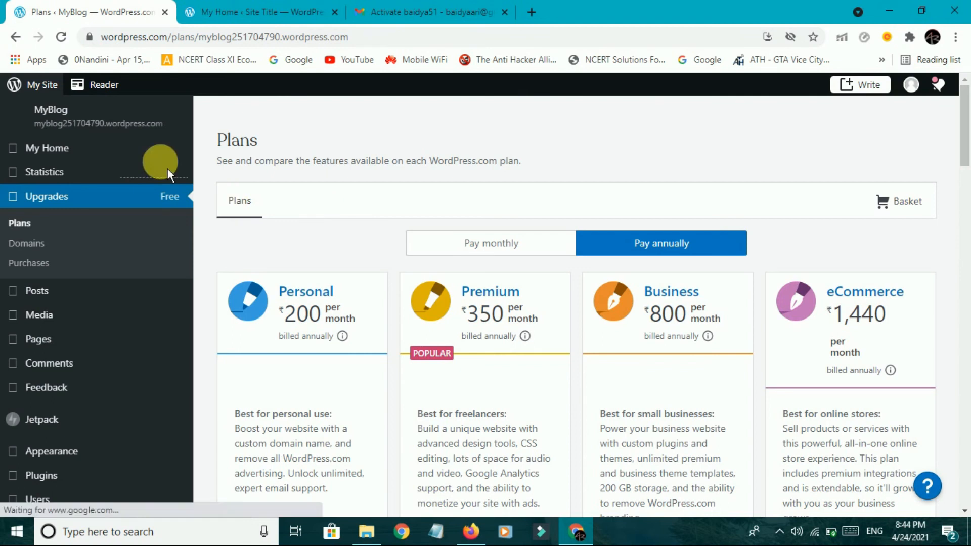
Return to the My Home dashboard of the launched site.
click(123, 160)
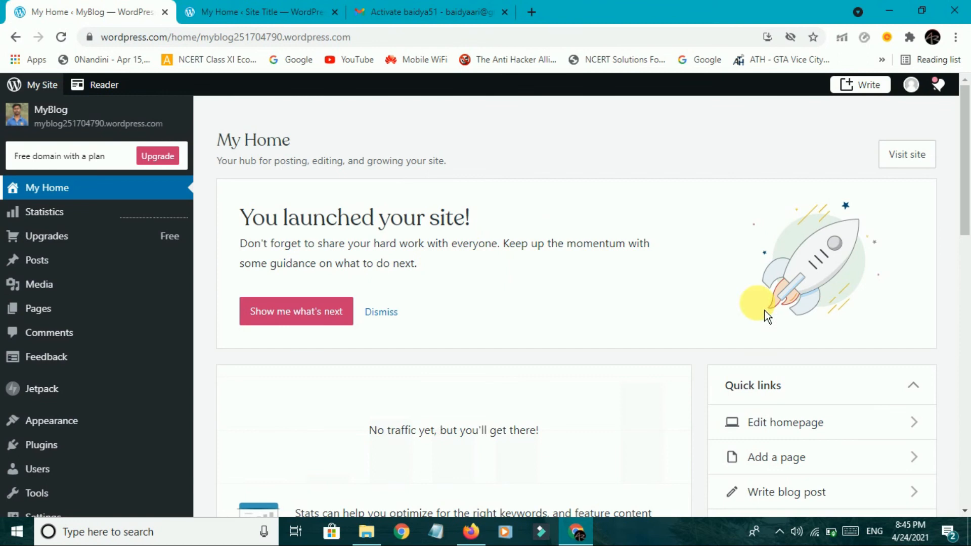
scroll(572, 305, down, 5)
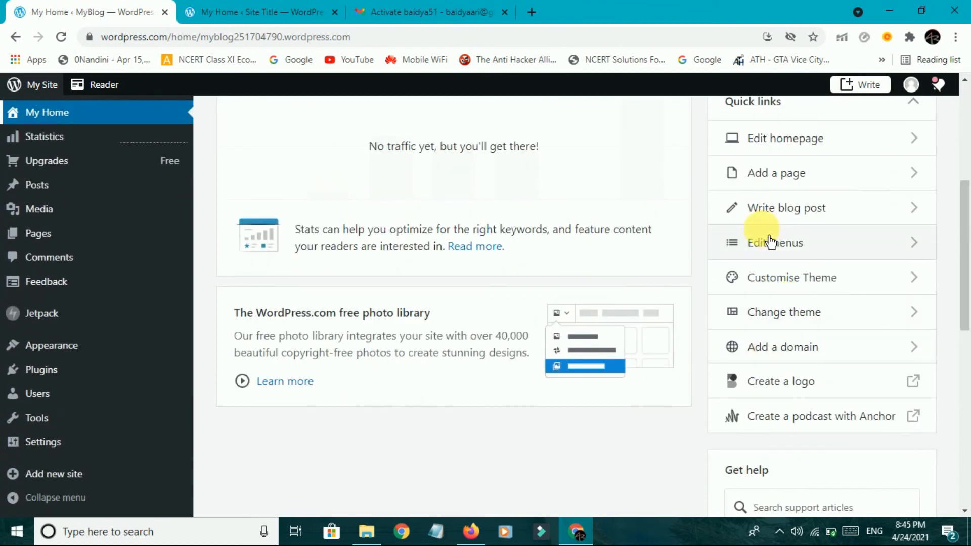
scroll(779, 303, up, 3)
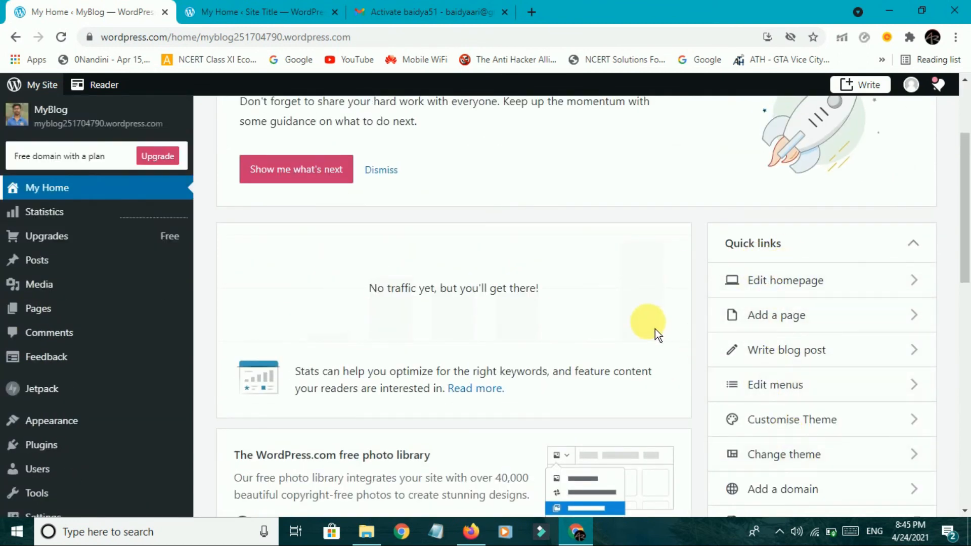
scroll(654, 329, up, 3)
Look through the empty visitor Statistics, then go back to My Home.
click(136, 217)
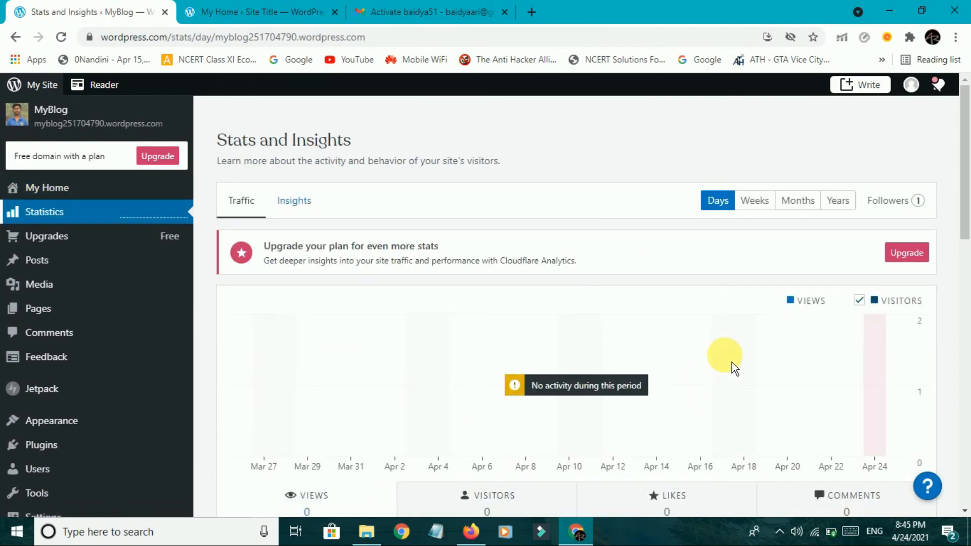
scroll(732, 362, down, 2)
scroll(732, 362, down, 1)
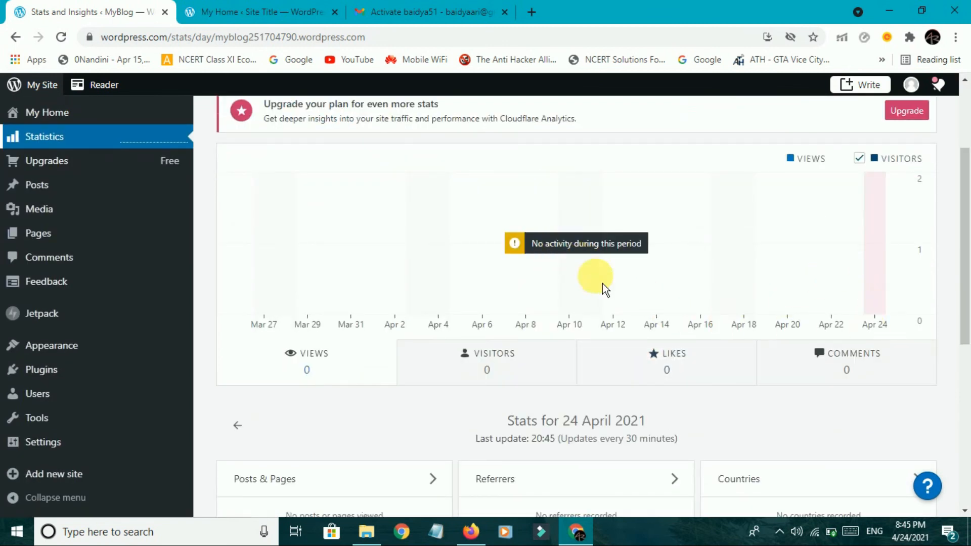
scroll(602, 283, down, 7)
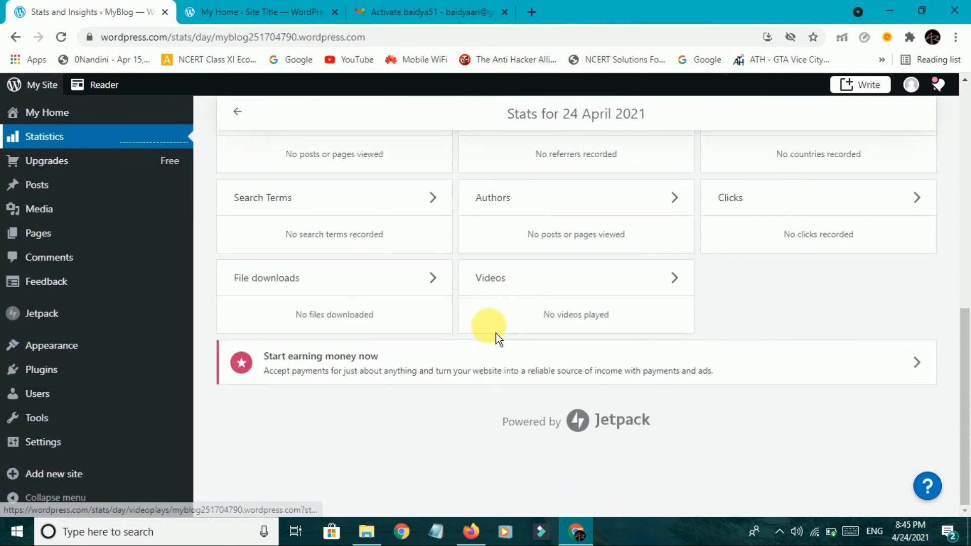
scroll(496, 333, up, 8)
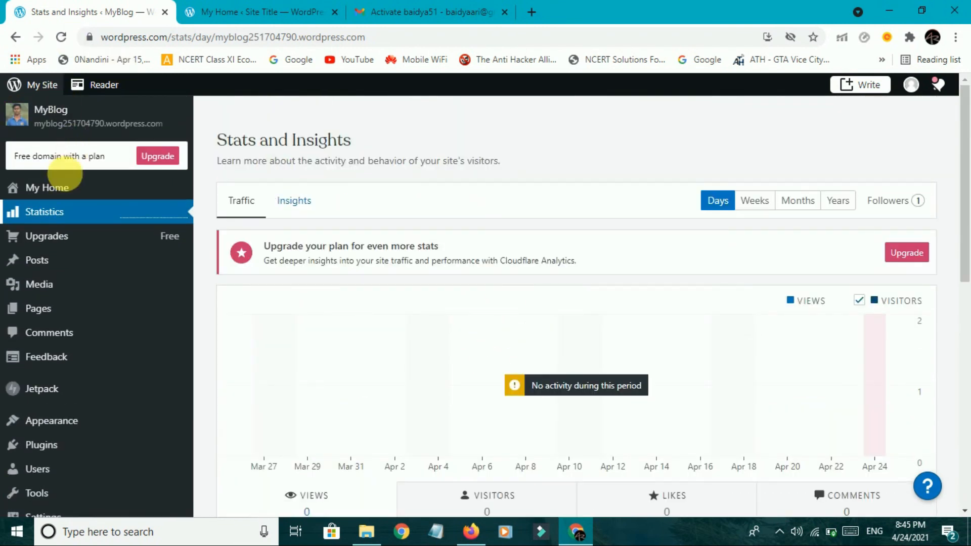
click(53, 188)
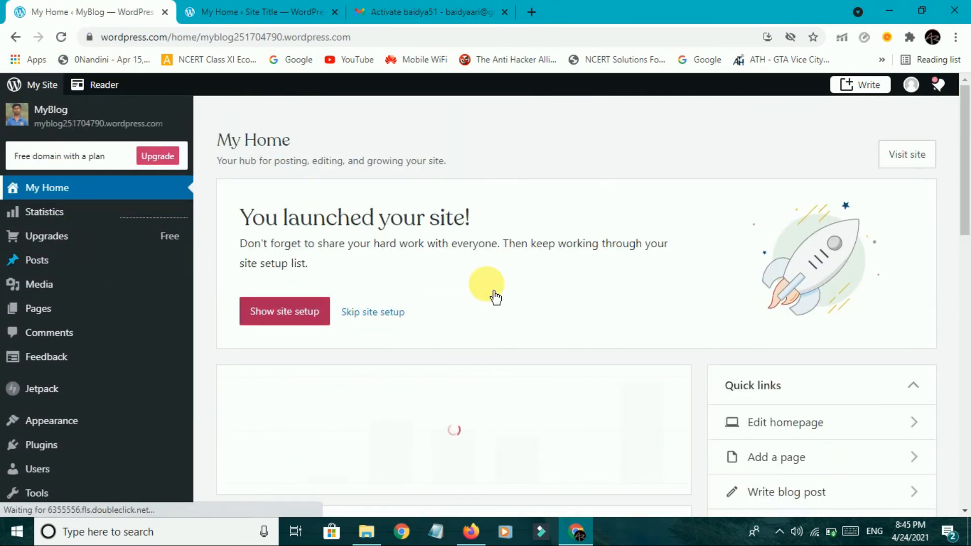
Copy the myblog251704790.wordpress.com domain and load it in the second browser tab.
scroll(494, 291, down, 4)
scroll(494, 290, up, 4)
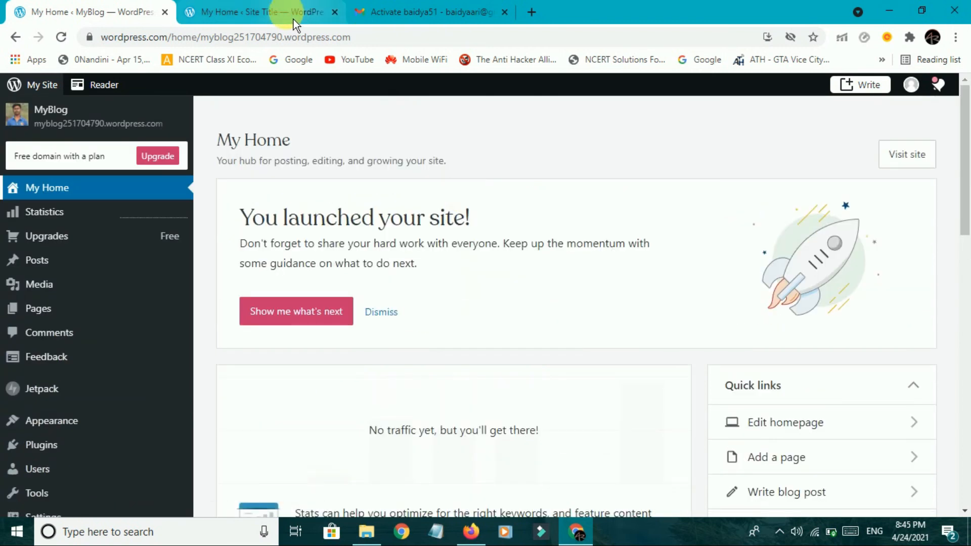
click(212, 38)
click(232, 37)
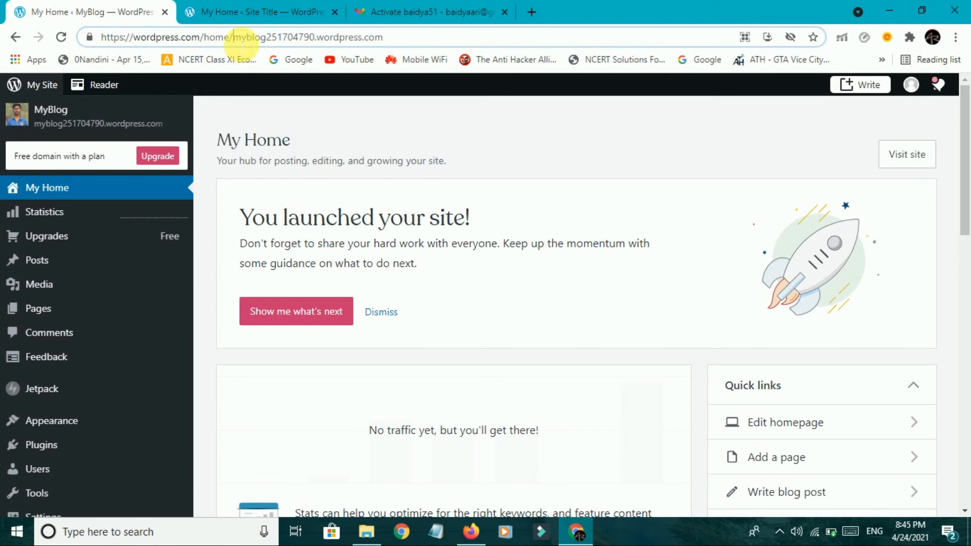
drag(238, 39, 394, 66)
key(ctrl+c)
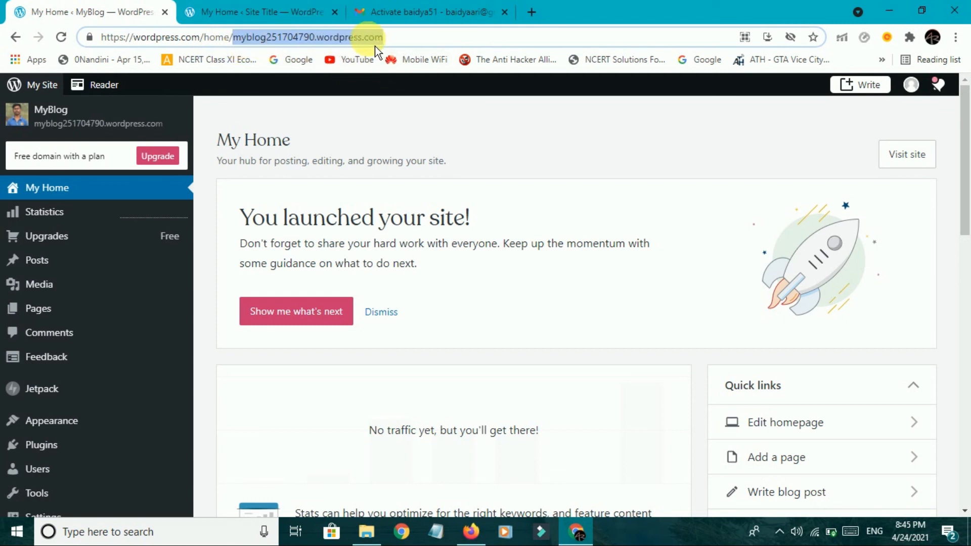
click(316, 11)
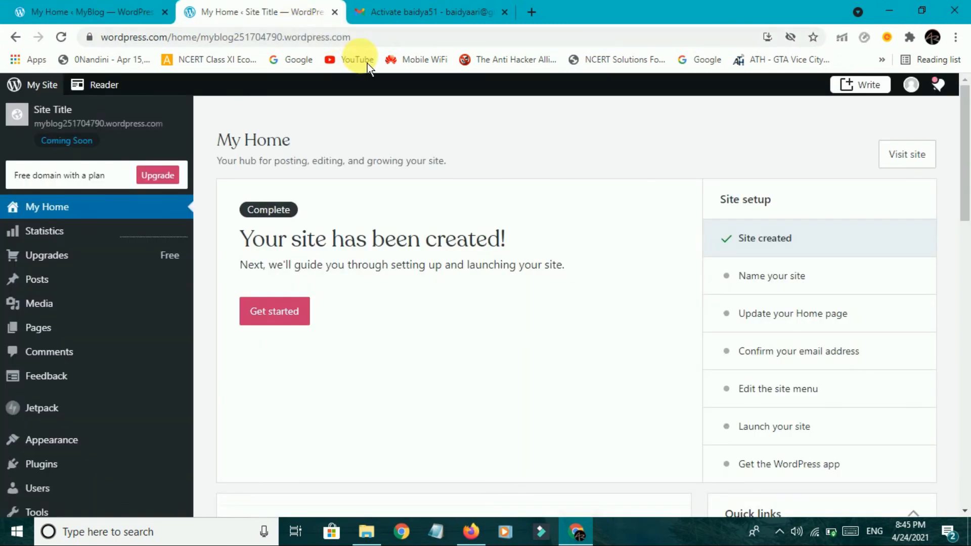
click(383, 43)
key(ctrl+v)
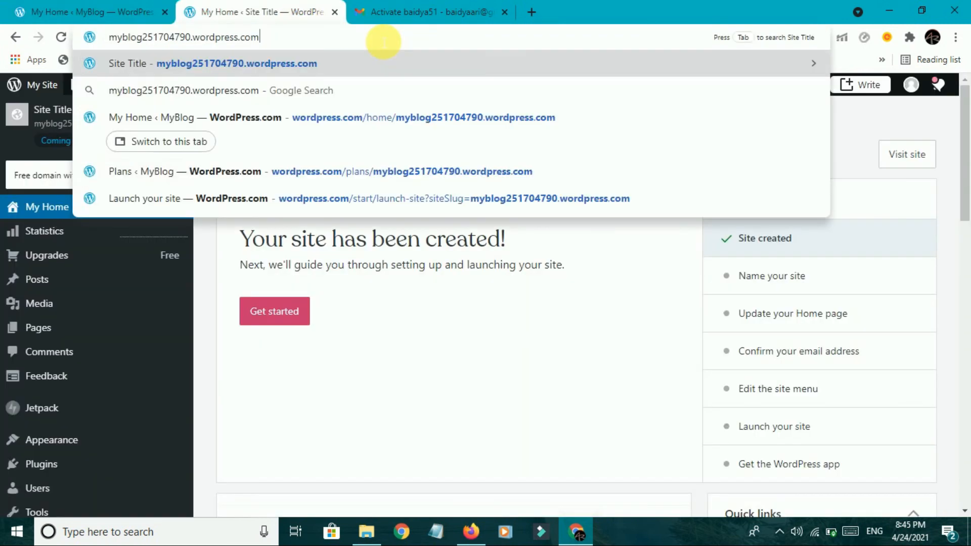
key(Return)
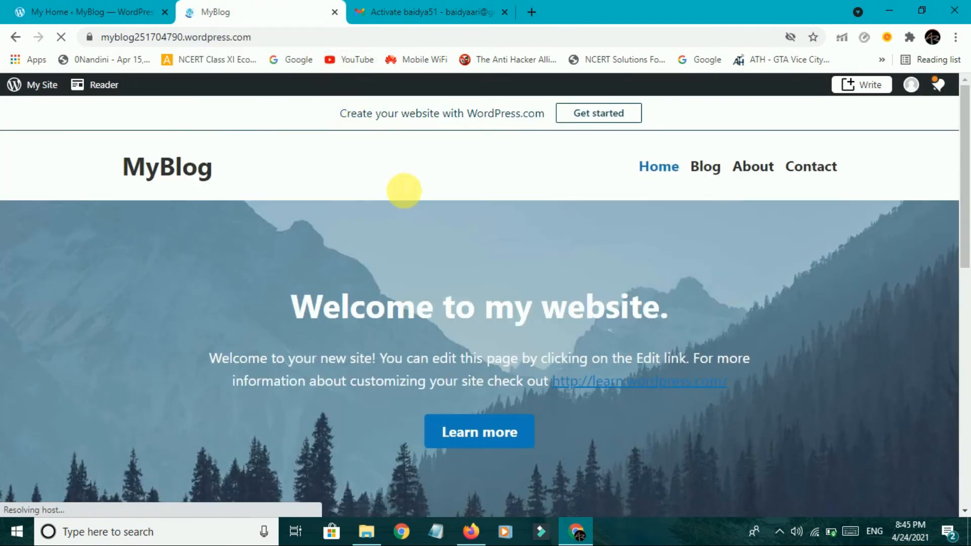
Look over the live homepage, with its MyBlog title and 'Welcome to my website.' heading.
drag(204, 176, 155, 178)
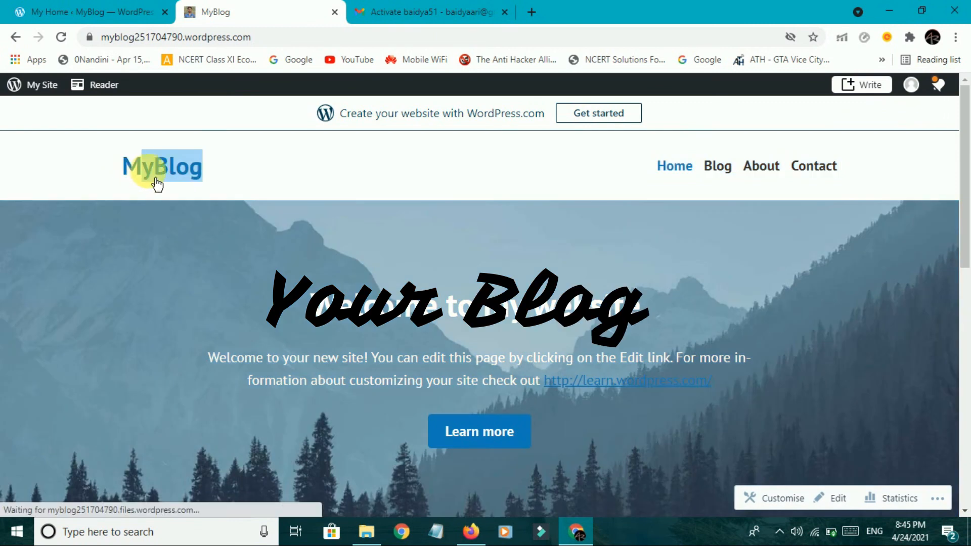
click(183, 172)
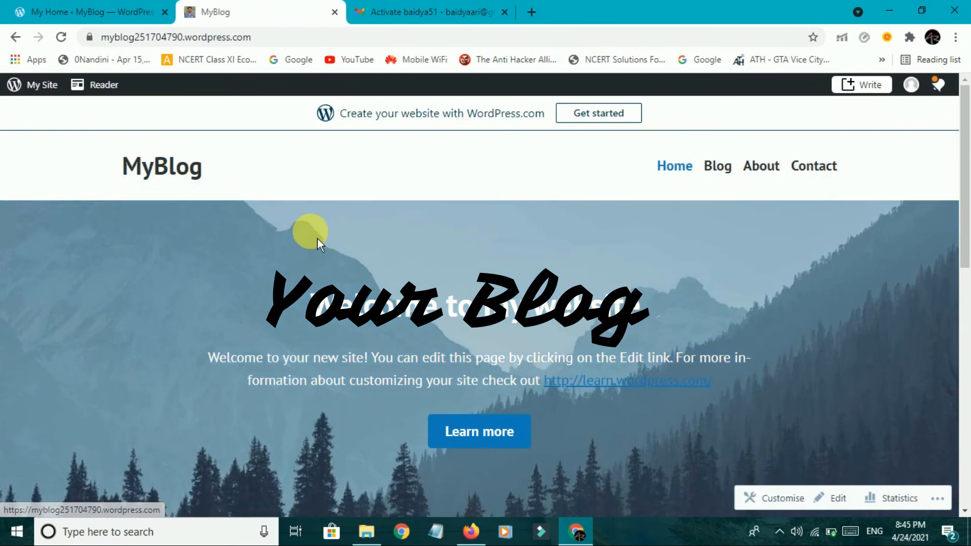
drag(318, 306, 649, 324)
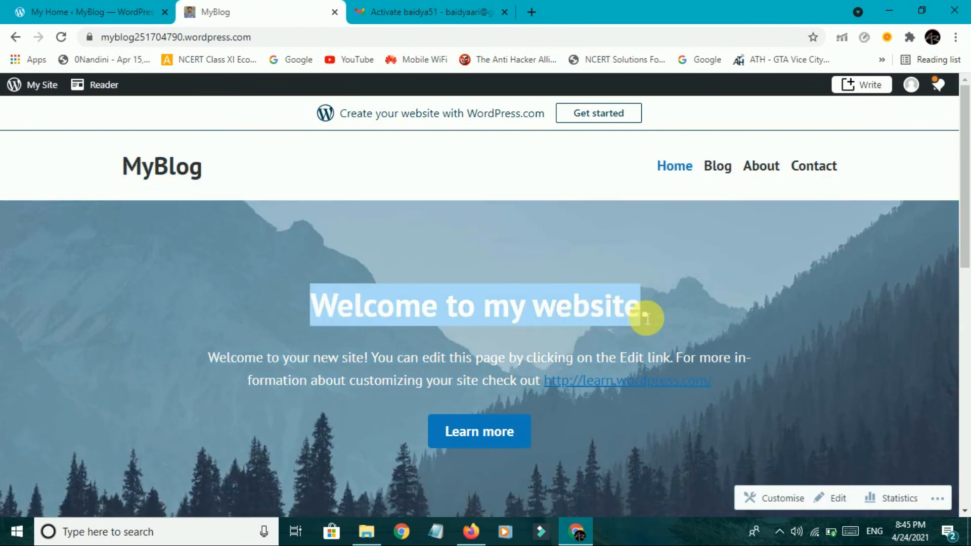
click(713, 270)
scroll(208, 217, down, 15)
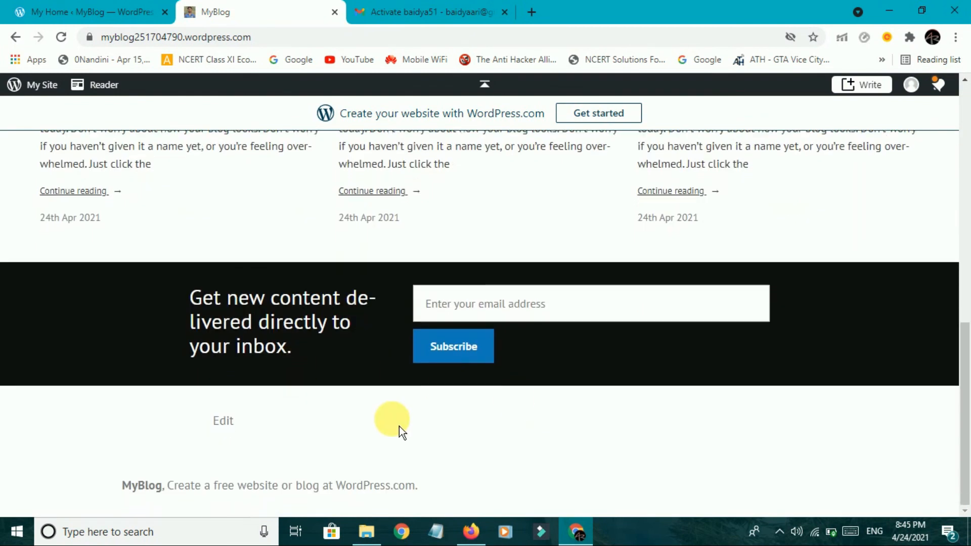
scroll(450, 413, up, 15)
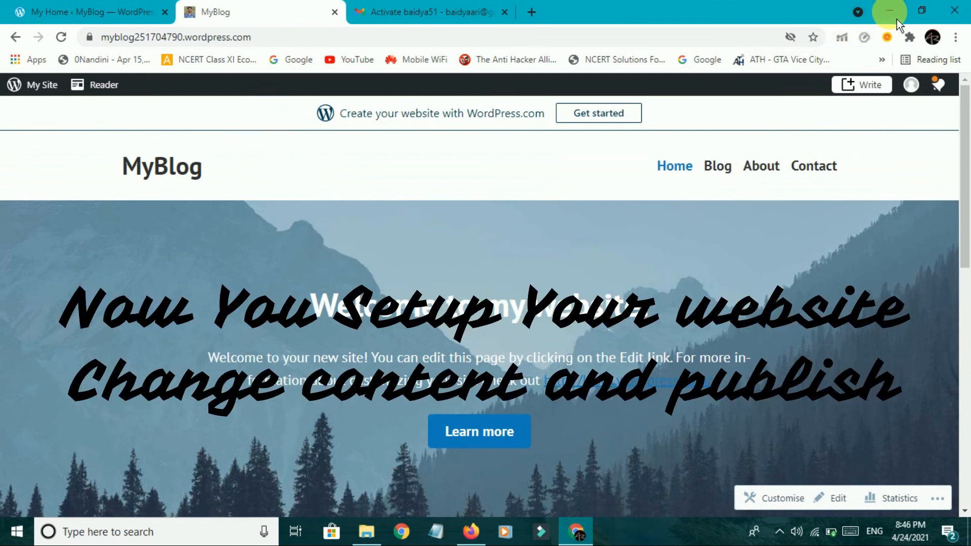
Switch back to the My Home tab, minimise the browser, and refresh the desktop.
click(43, 13)
scroll(86, 308, down, 5)
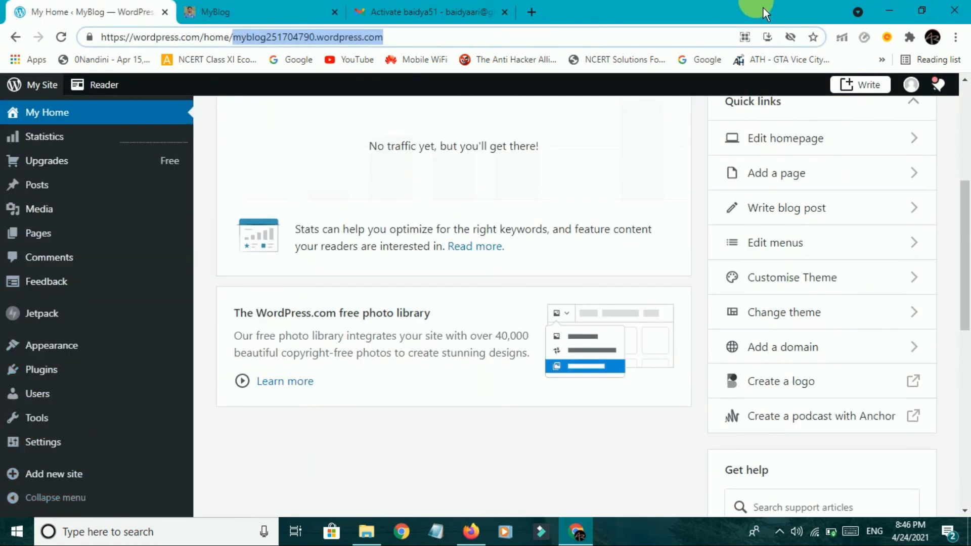
click(894, 14)
right_click(410, 151)
click(443, 195)
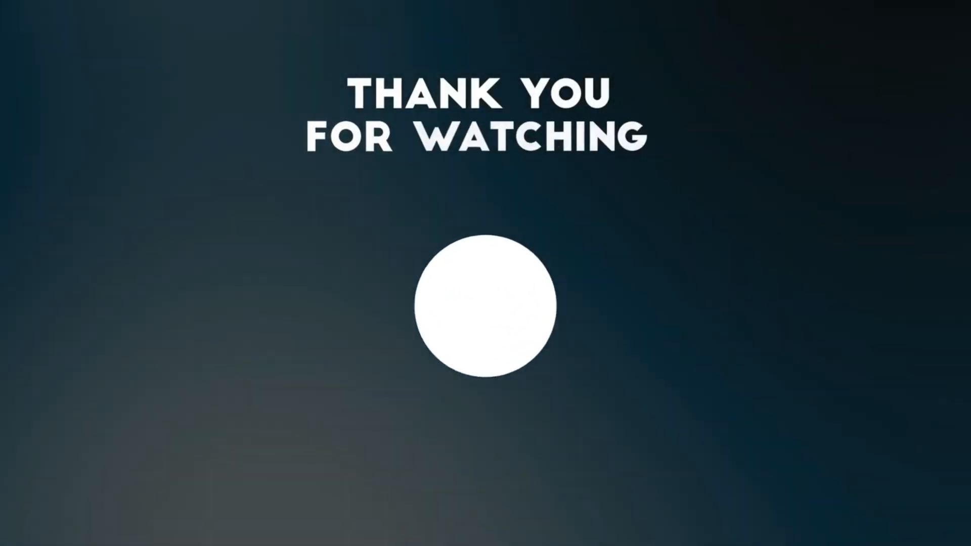